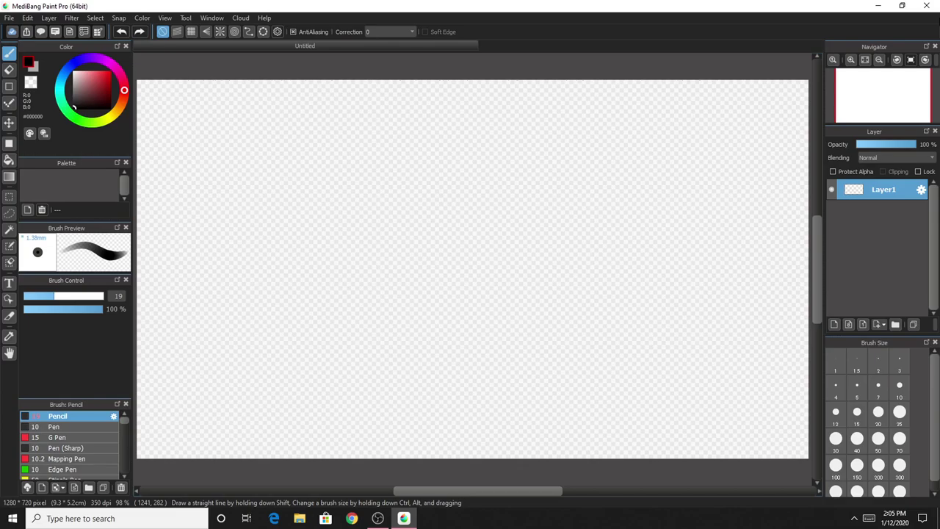
Draw a thin black floor line at brush size 5.7 across the lower canvas, replacing a thicker first attempt
click(9, 86)
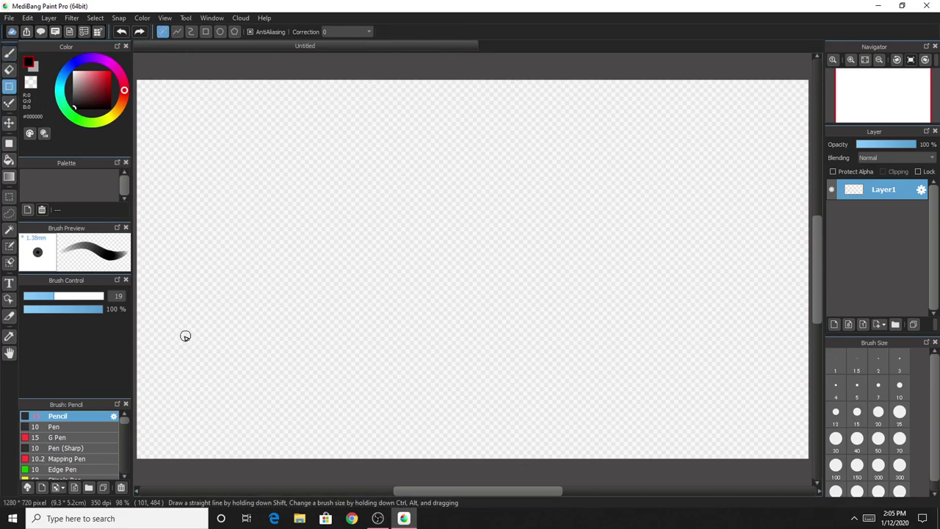
drag(51, 296, 42, 296)
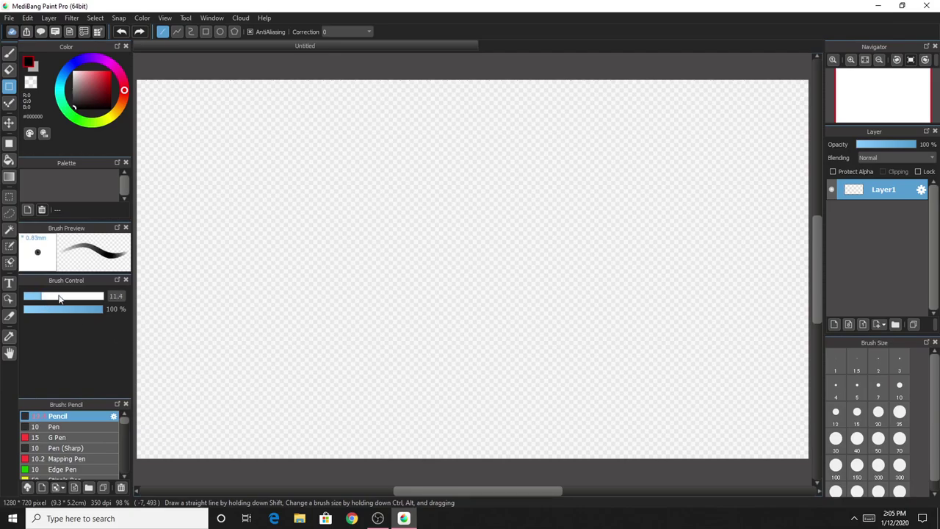
mouse_move(182, 336)
mouse_down()
mouse_move(639, 301)
mouse_move(732, 330)
mouse_up()
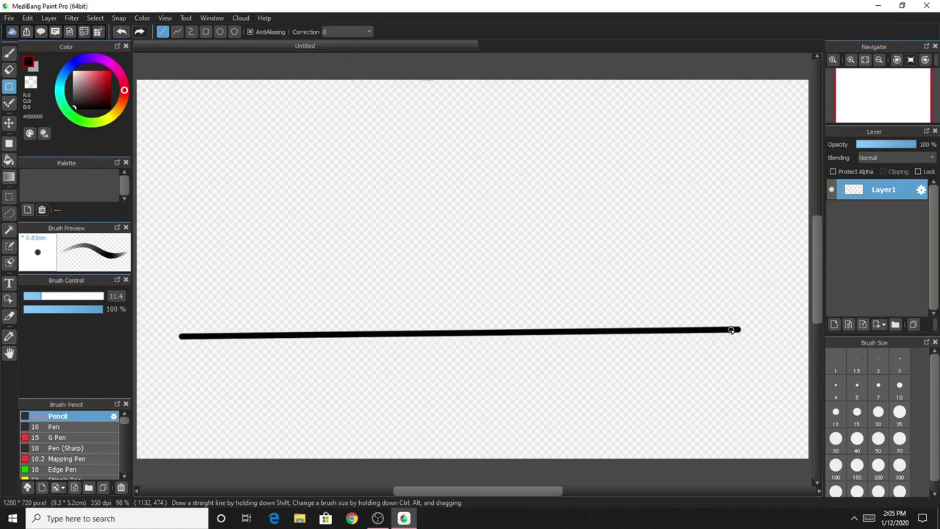
click(123, 33)
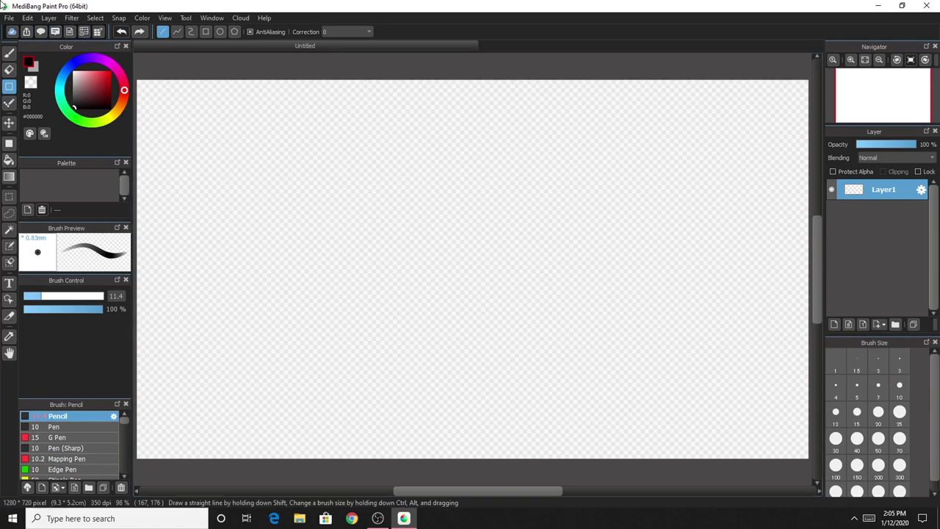
scroll(216, 212, down, 3)
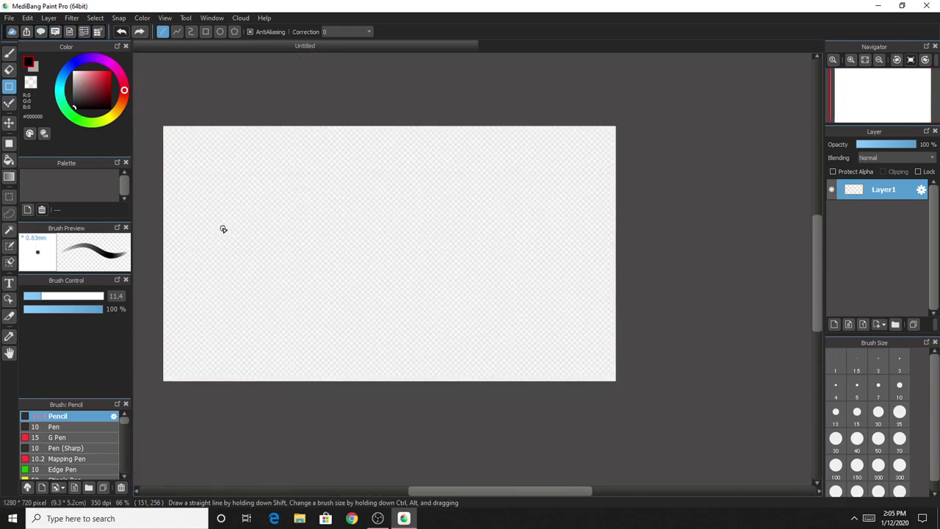
scroll(340, 312, up, 1)
scroll(336, 316, down, 3)
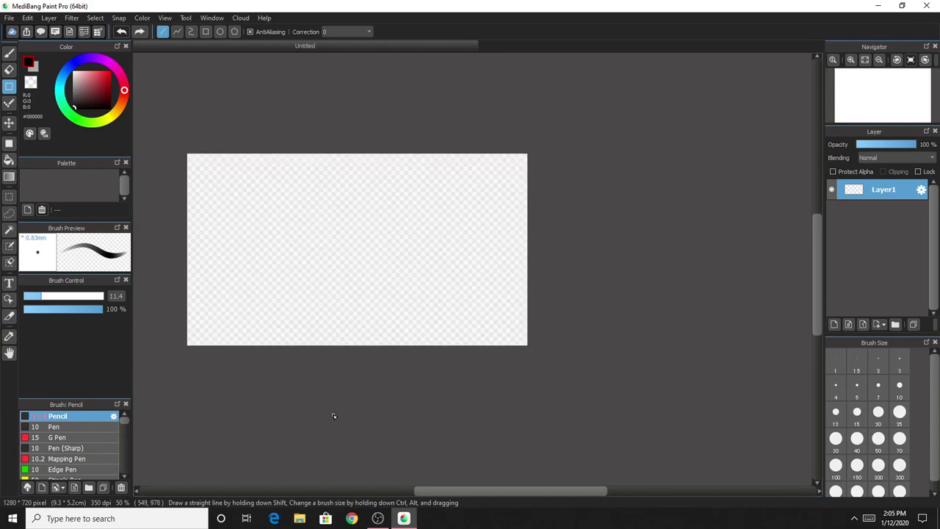
click(31, 296)
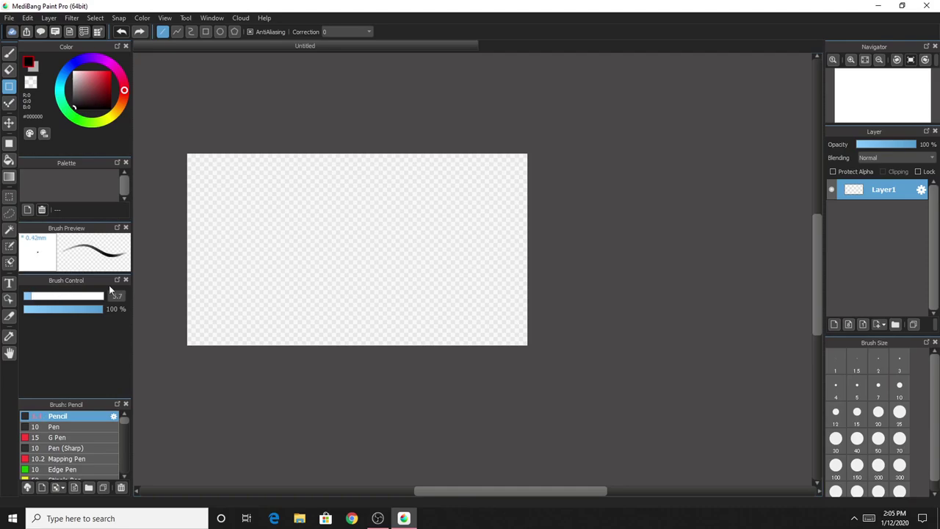
drag(177, 311, 600, 309)
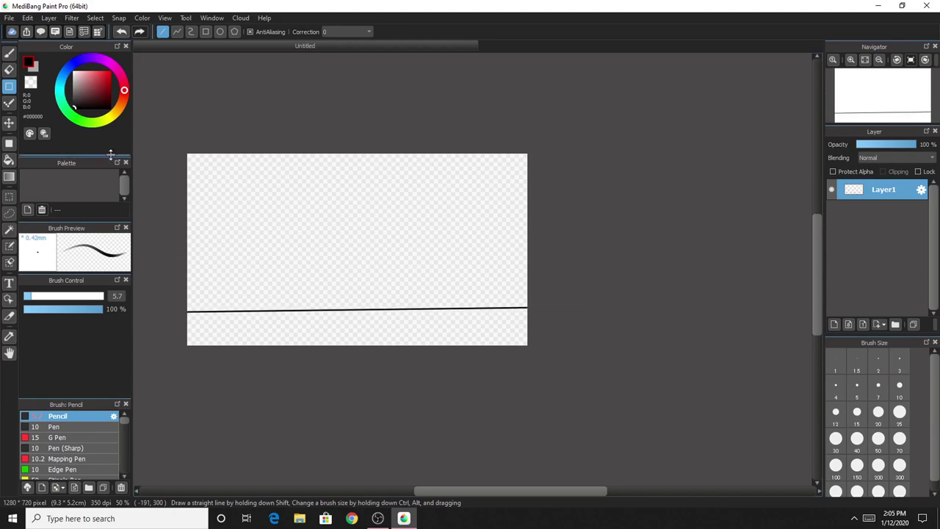
click(219, 33)
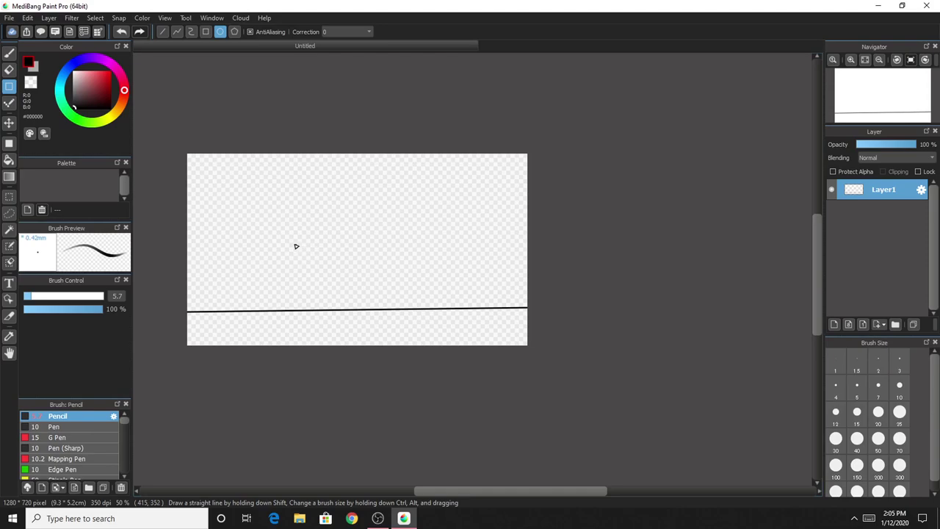
Draw the head ellipse above the floor line and add two new layers
mouse_move(281, 229)
mouse_down()
mouse_move(310, 232)
mouse_move(324, 261)
mouse_up()
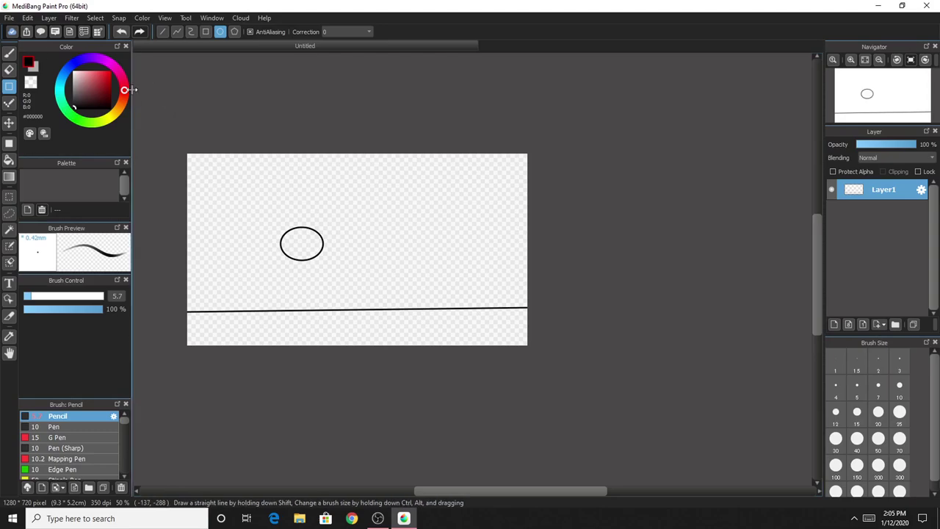
click(836, 321)
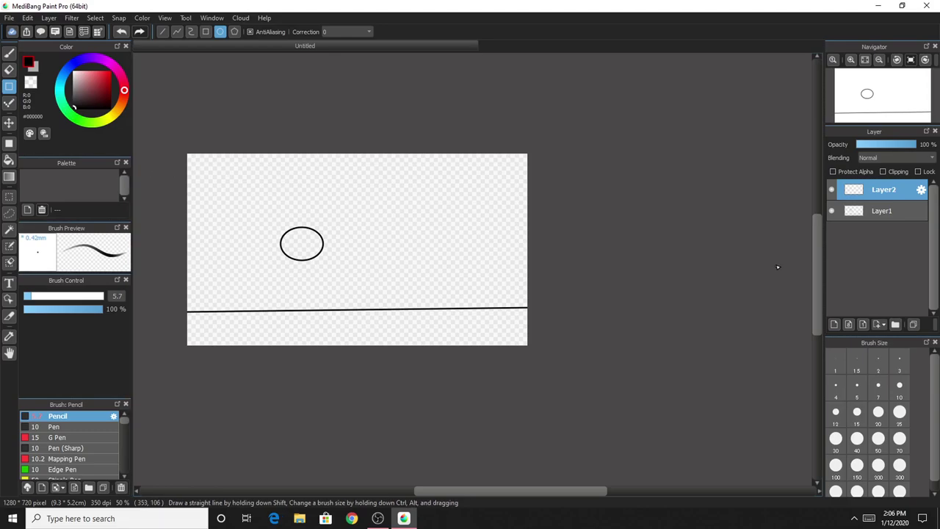
click(835, 324)
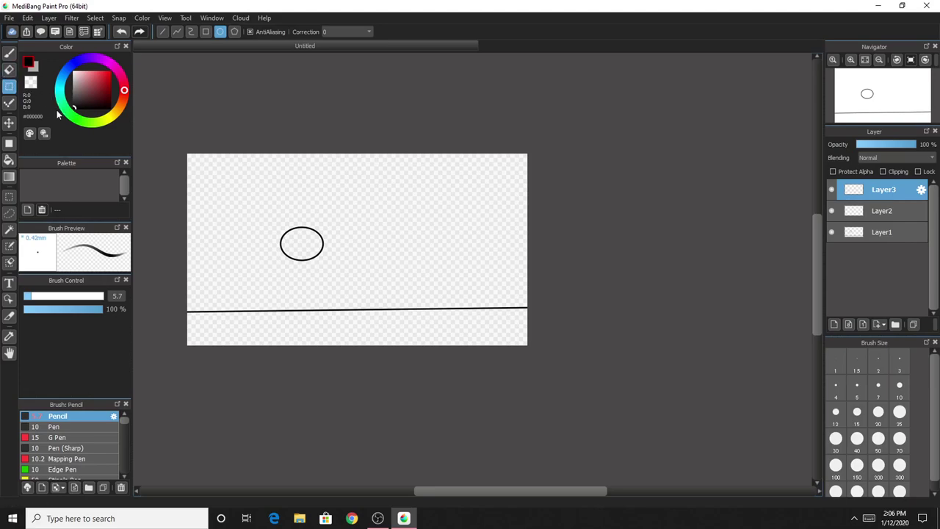
On Layer2, draw a tall body ellipse below the head
click(883, 203)
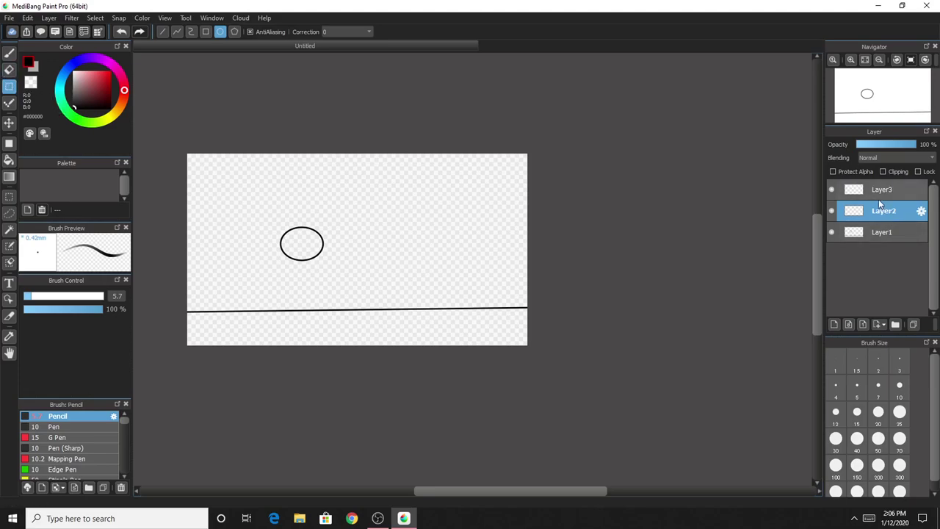
click(10, 69)
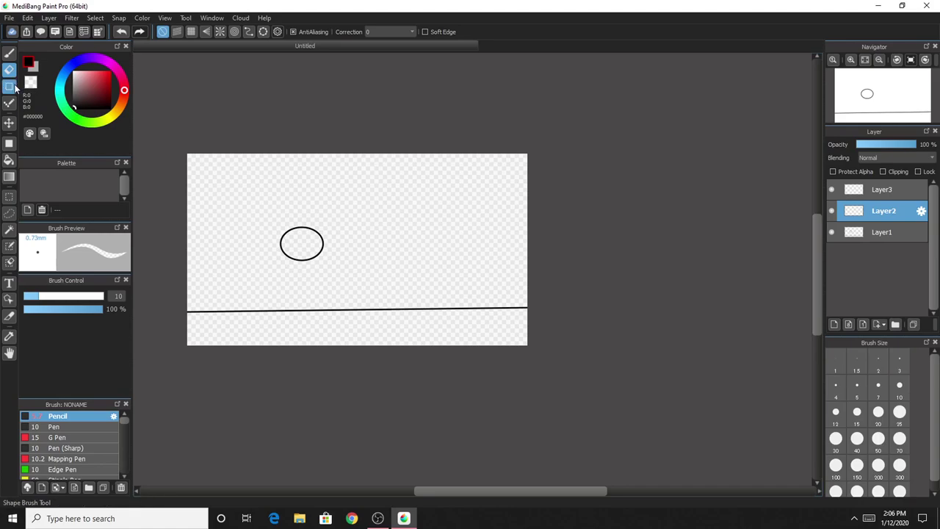
click(9, 86)
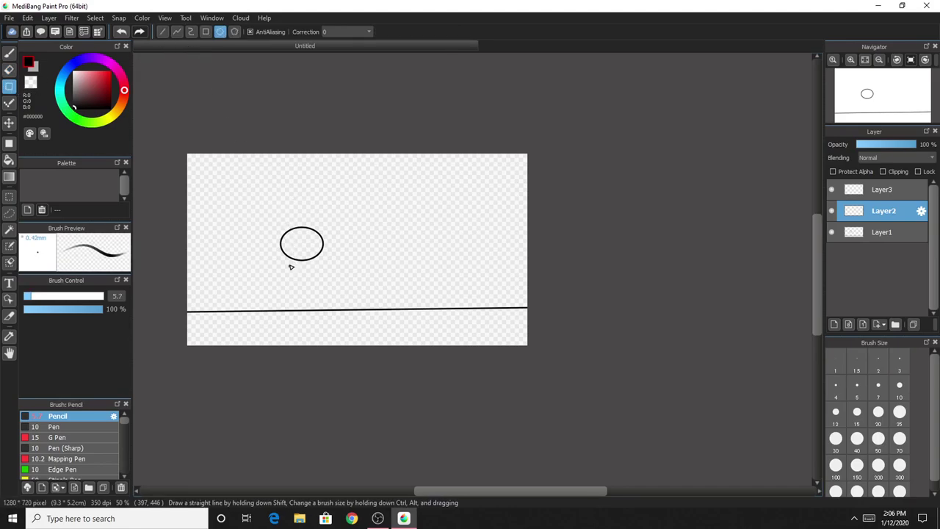
mouse_move(286, 249)
mouse_down()
mouse_move(323, 260)
mouse_move(315, 306)
mouse_up()
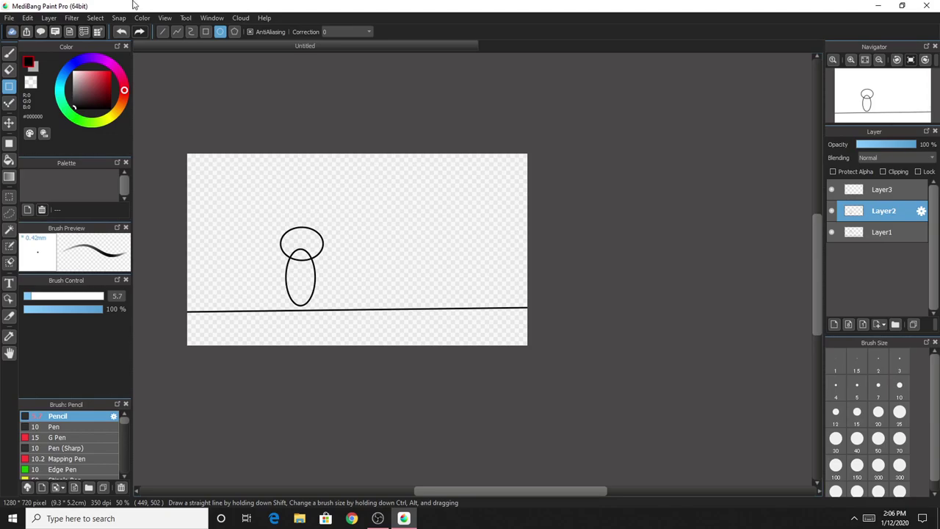
Erase the body ellipse's top arc inside the head, then select Layer3
click(9, 69)
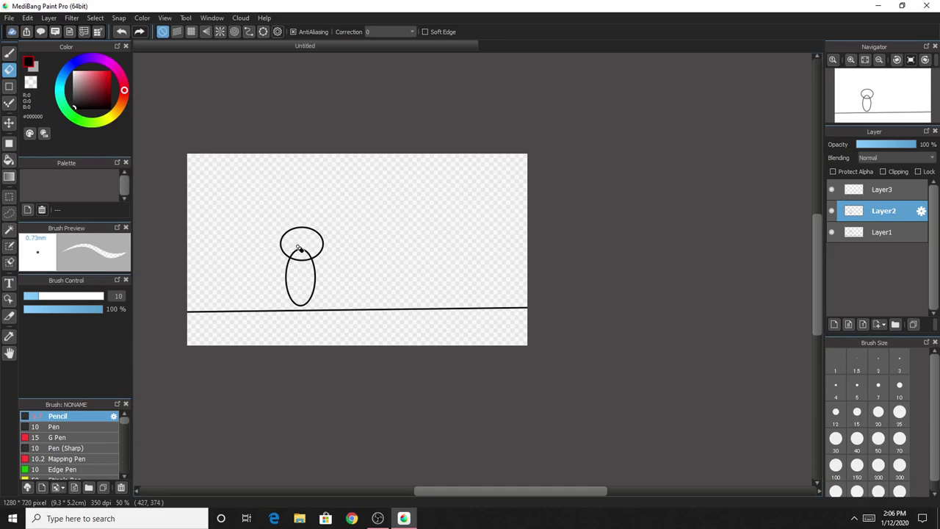
drag(298, 253, 314, 257)
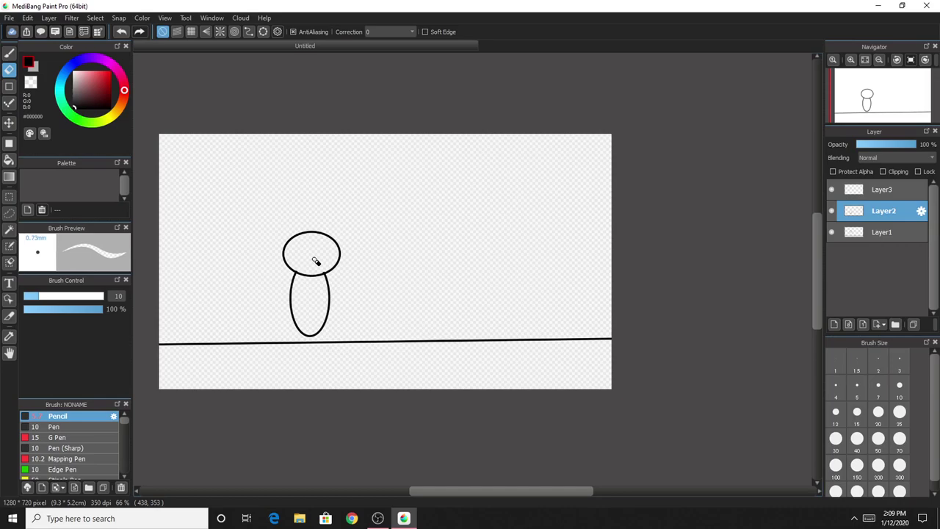
scroll(249, 302, up, 2)
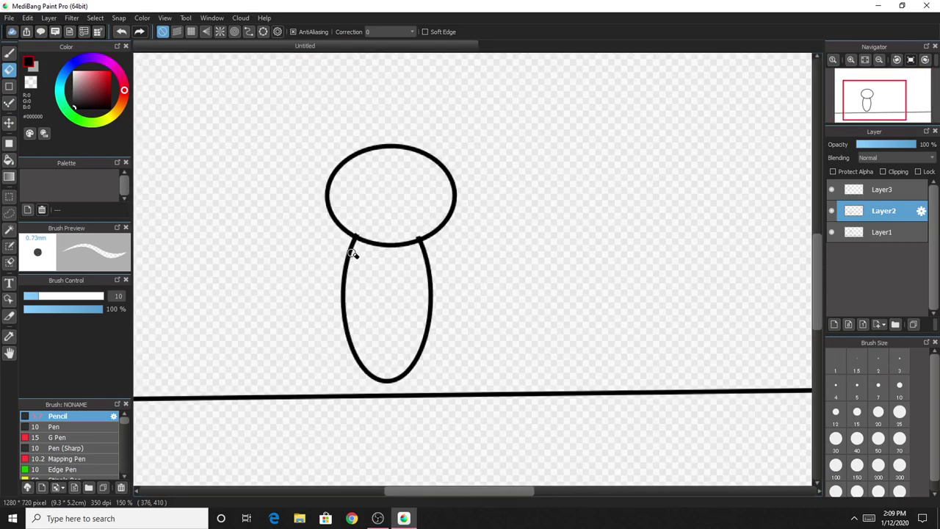
click(911, 191)
scroll(572, 204, up, 1)
scroll(345, 212, up, 2)
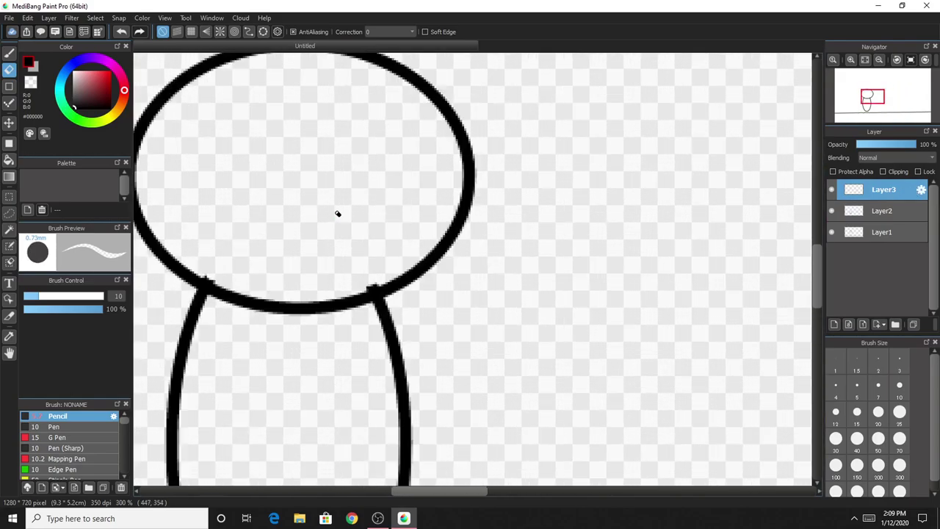
scroll(333, 220, up, 2)
scroll(414, 367, down, 3)
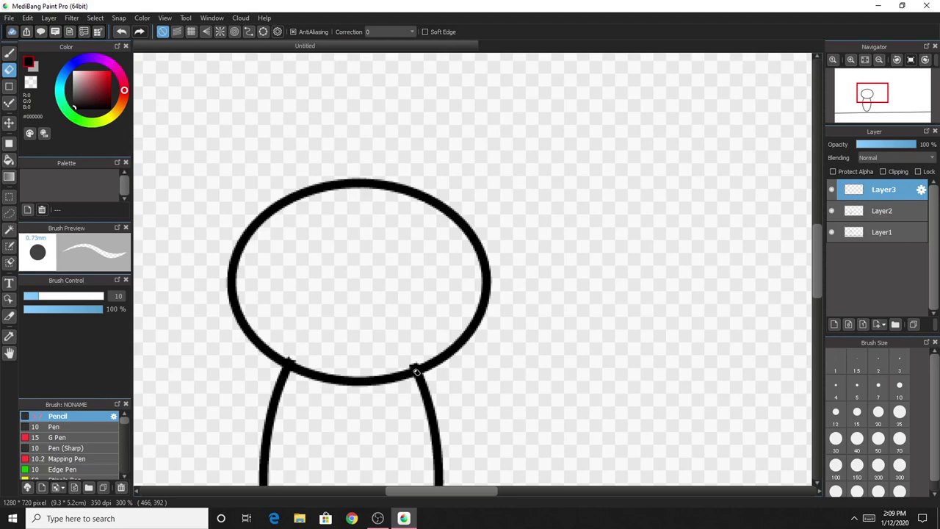
Fill the head with light grey using the bucket tool
click(9, 159)
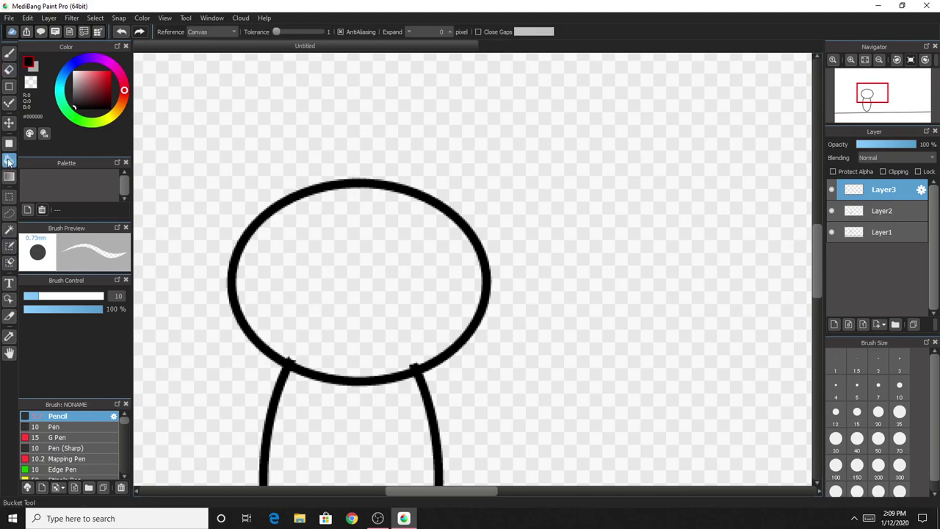
drag(76, 97, 65, 79)
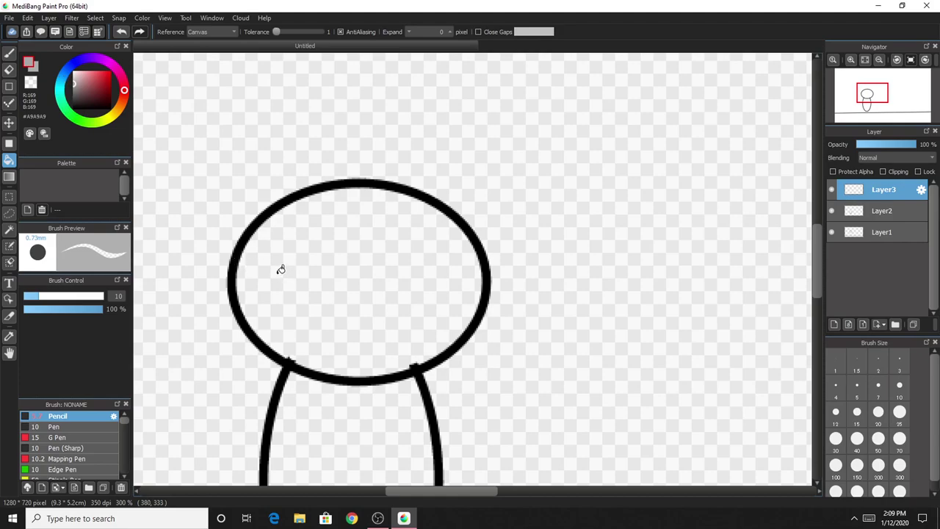
click(254, 250)
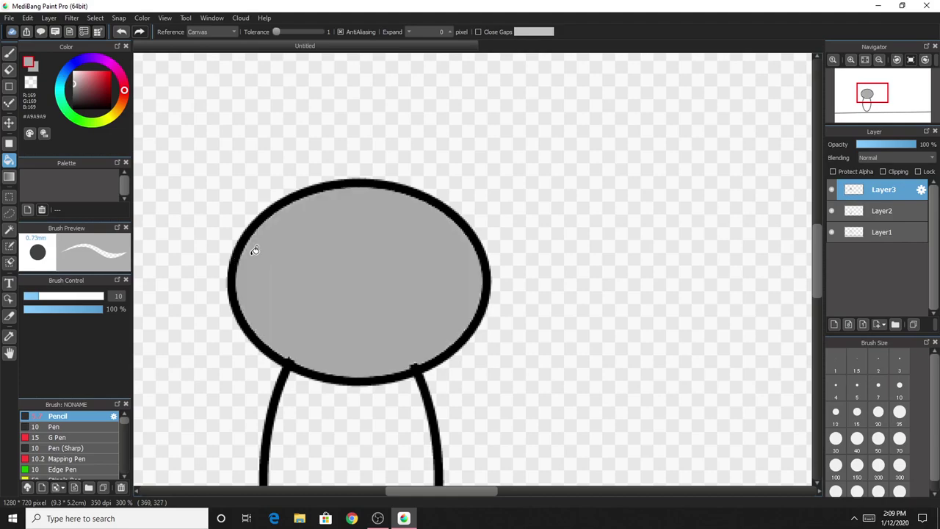
Fill the body oval with grey (#908A8A), replacing an undone black fill
click(83, 106)
drag(83, 107, 74, 107)
click(332, 397)
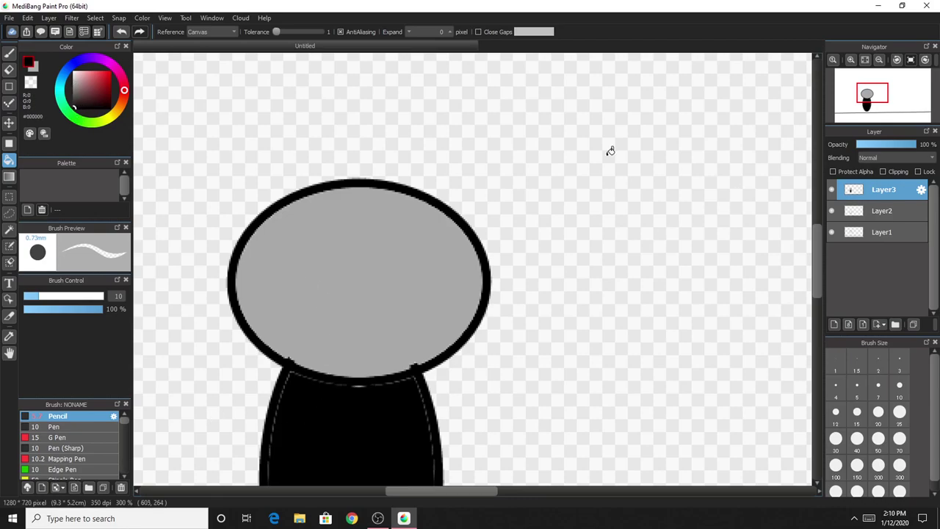
click(122, 32)
scroll(447, 329, down, 5)
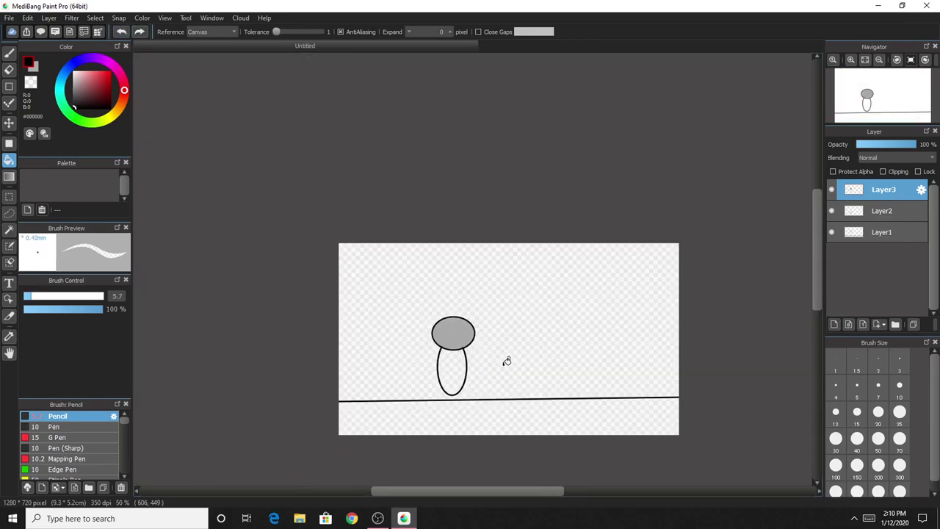
scroll(507, 396, up, 3)
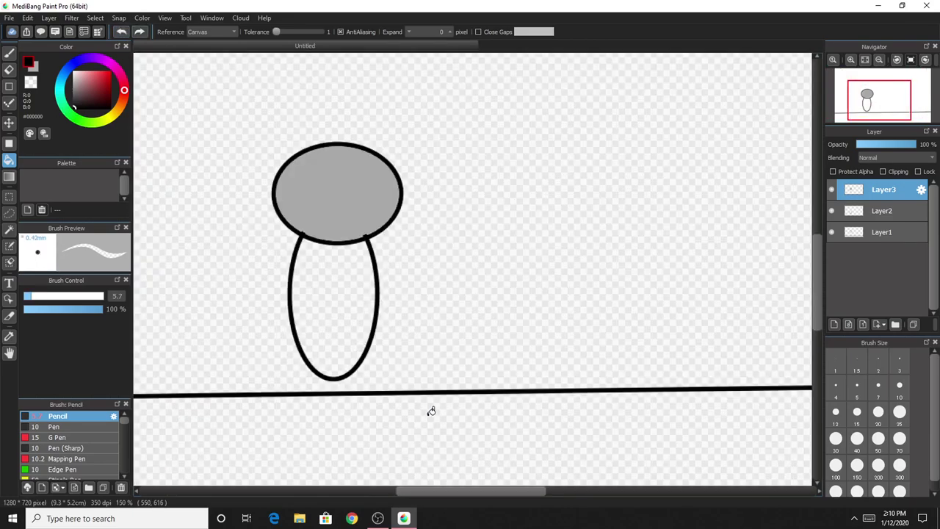
scroll(430, 407, up, 1)
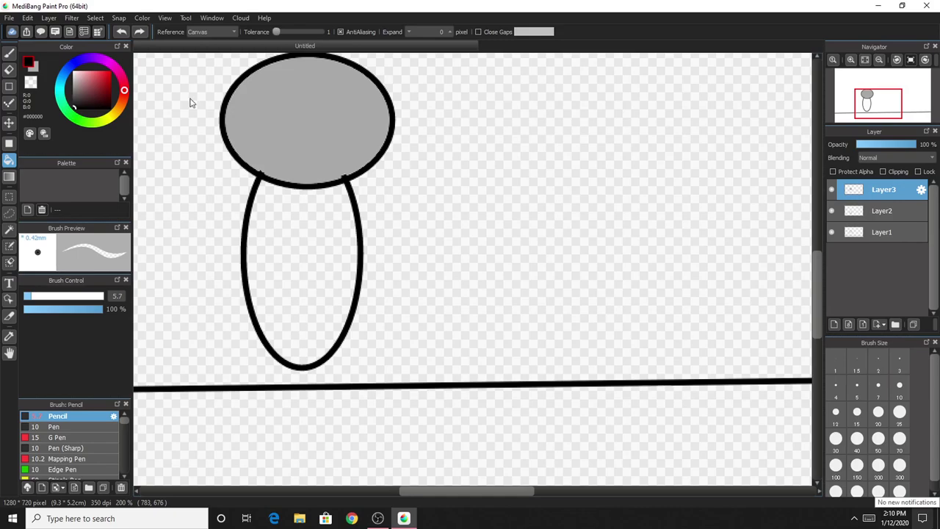
click(80, 83)
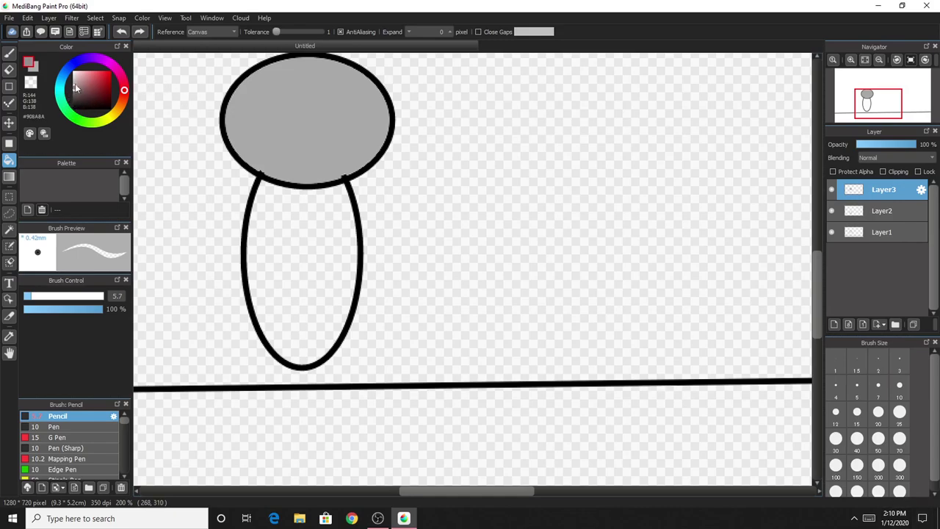
click(270, 238)
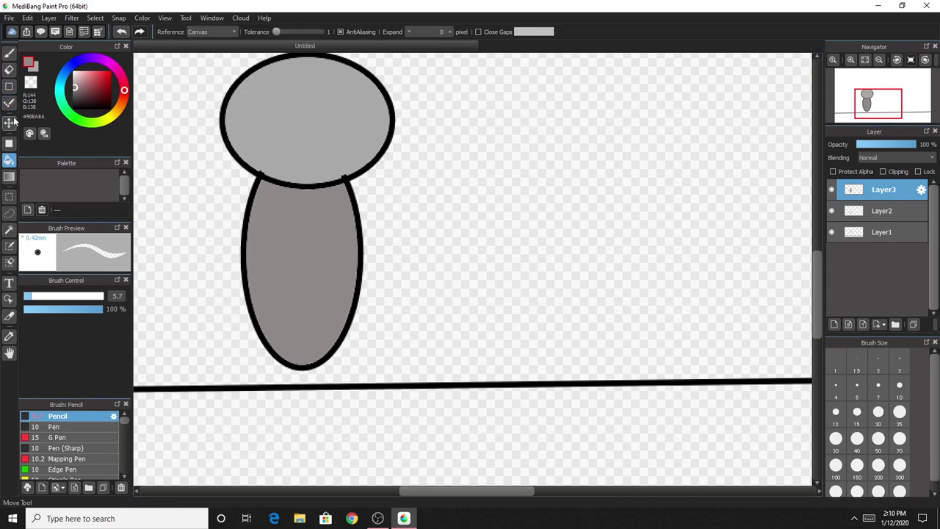
Set the shape tool to black Line mode on a new layer for the legs
click(9, 86)
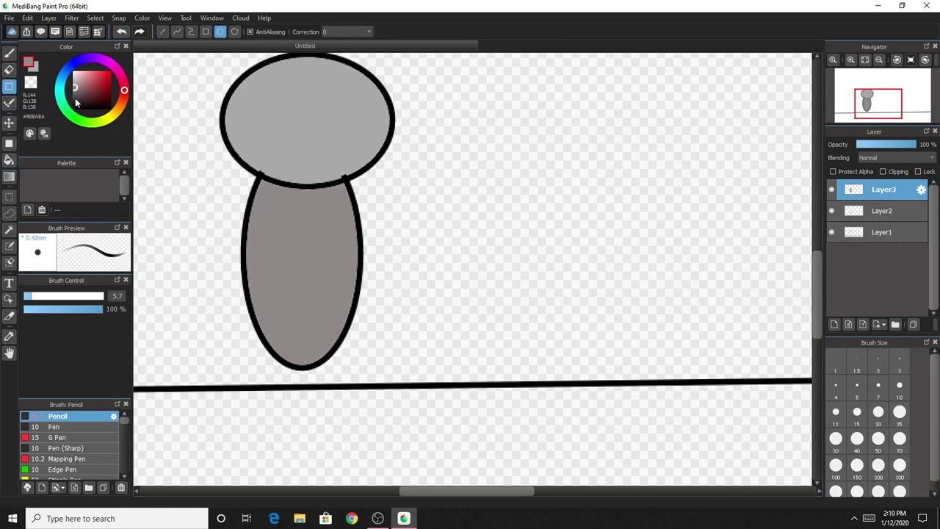
drag(77, 103, 83, 132)
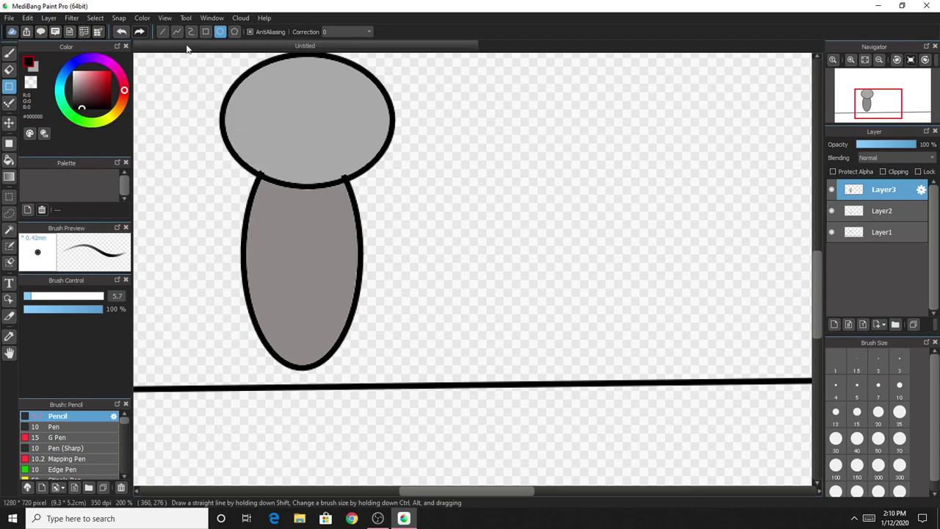
click(162, 32)
click(834, 326)
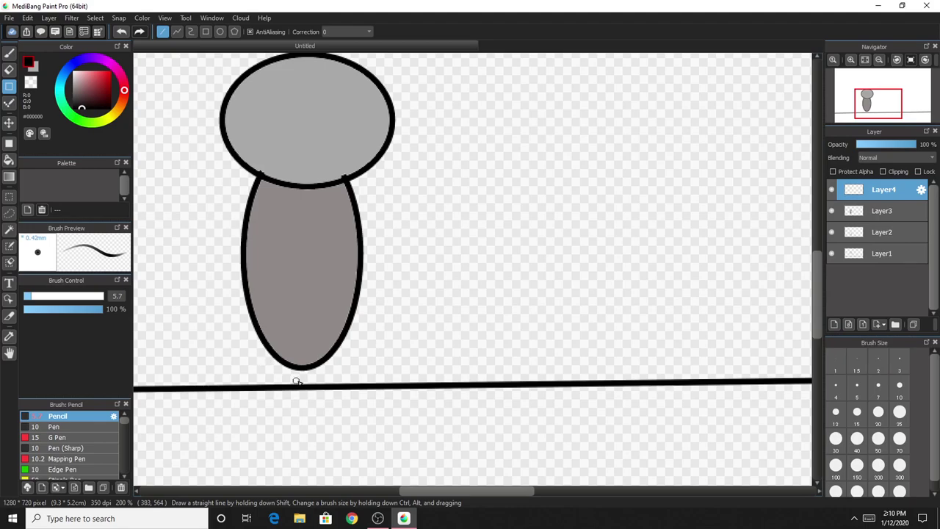
Draw a vertical leg down from the body past the floor, nudge it lower, and add another layer
click(341, 351)
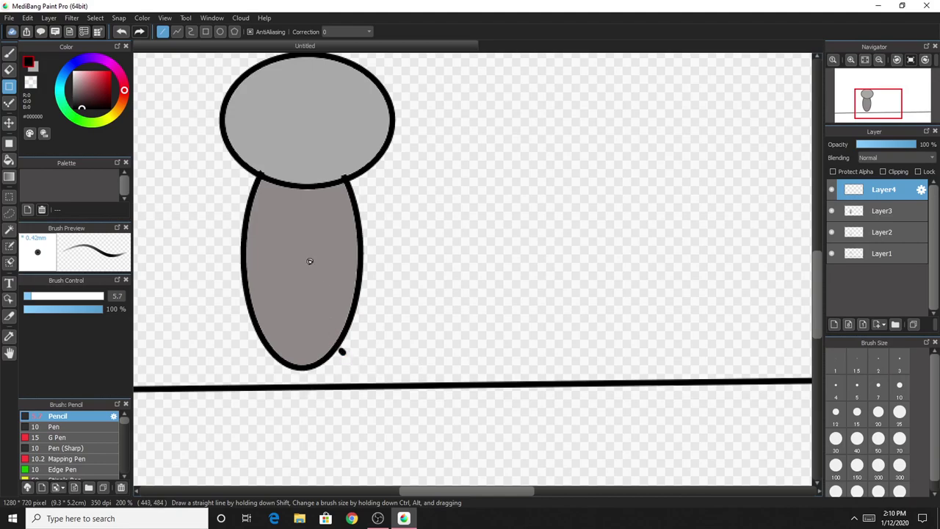
click(116, 32)
shift+click(343, 421)
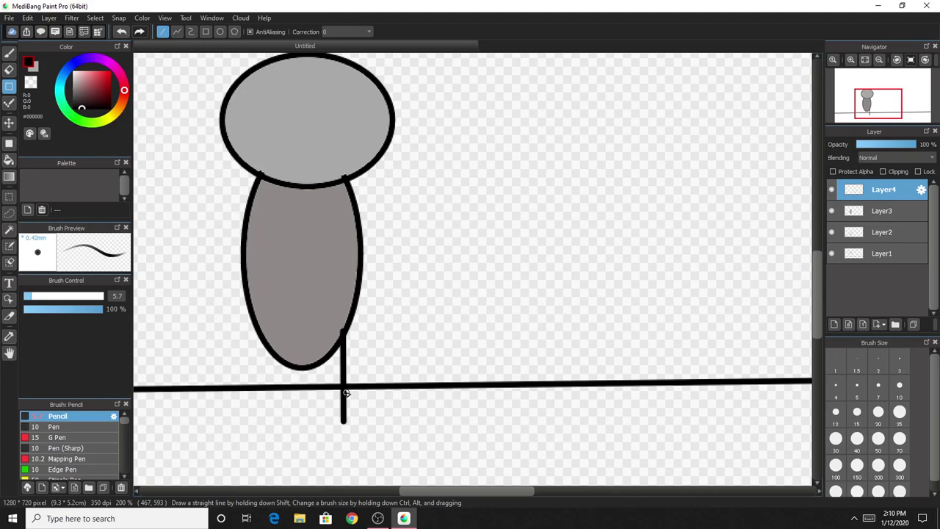
click(8, 123)
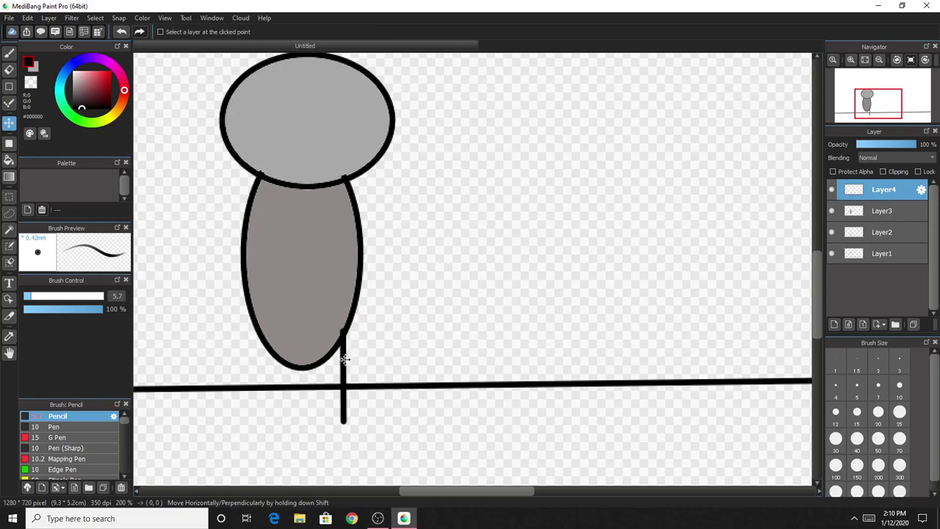
drag(343, 353, 343, 362)
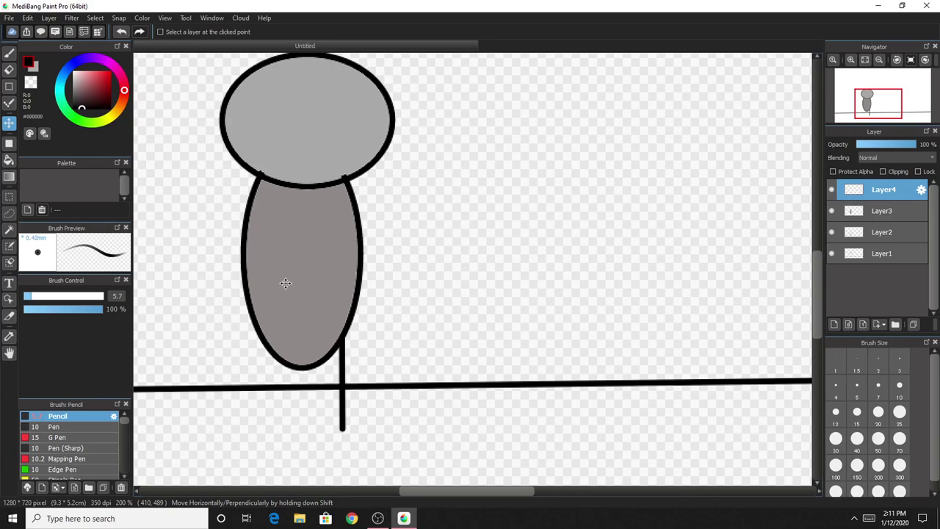
click(835, 324)
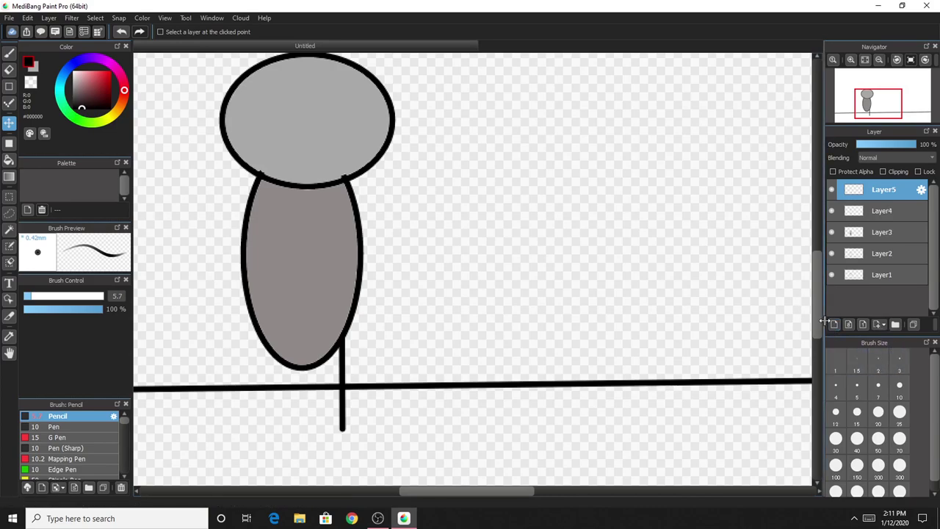
Draw the left leg and a two-segment arm raised to the right
click(8, 88)
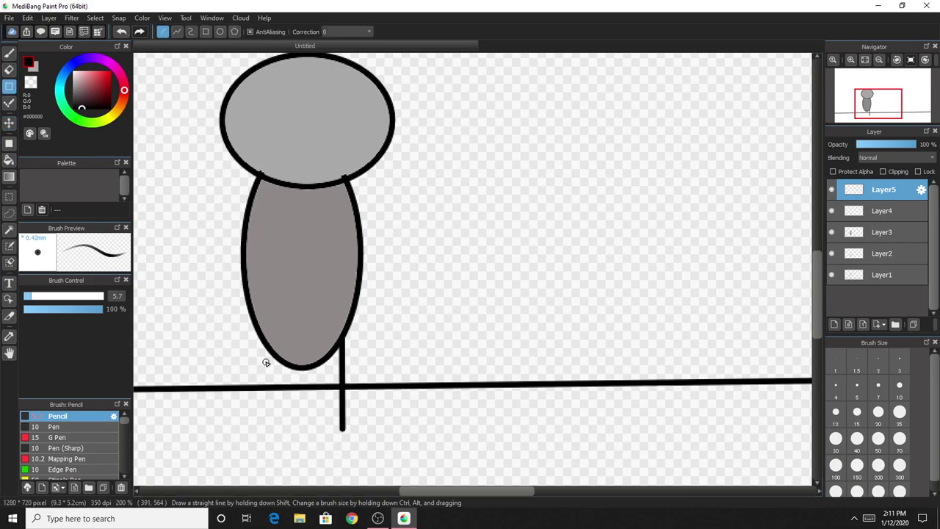
drag(263, 343, 268, 422)
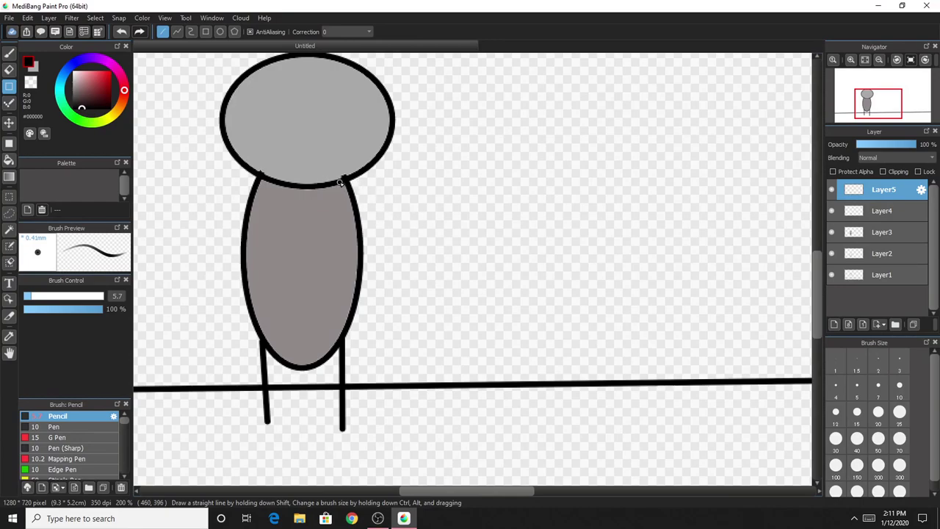
drag(340, 182, 401, 271)
shift+click(433, 211)
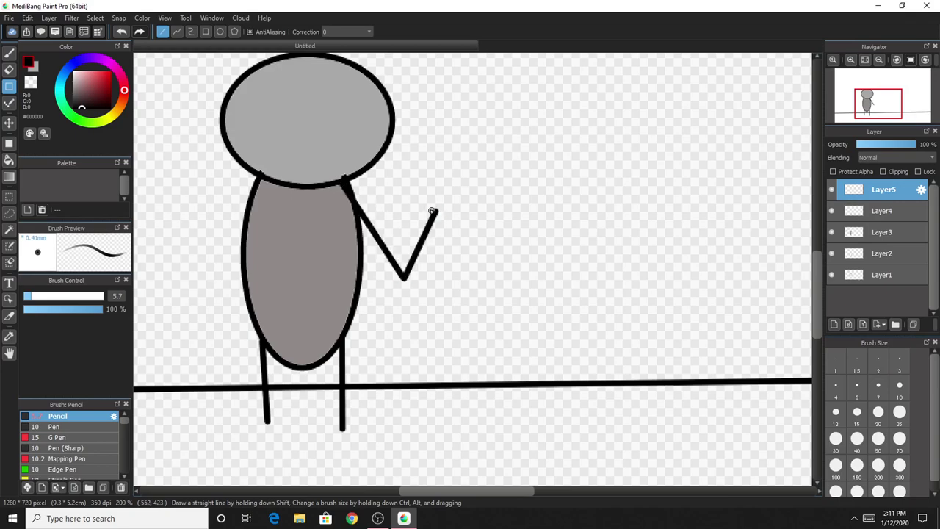
Draw a small circle hand at the tip of the raised forearm
click(223, 35)
mouse_move(420, 175)
mouse_down()
mouse_move(451, 194)
mouse_move(449, 212)
mouse_up()
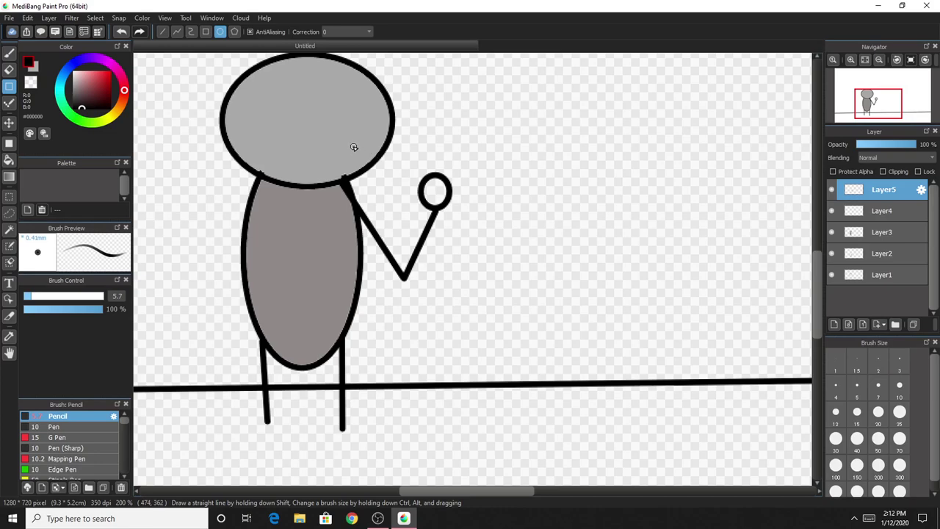
click(164, 35)
Draw a second arm across the front of the body ending in a small circle hand
mouse_move(258, 175)
mouse_down()
mouse_move(228, 215)
mouse_move(241, 243)
mouse_move(233, 249)
mouse_move(342, 248)
mouse_up()
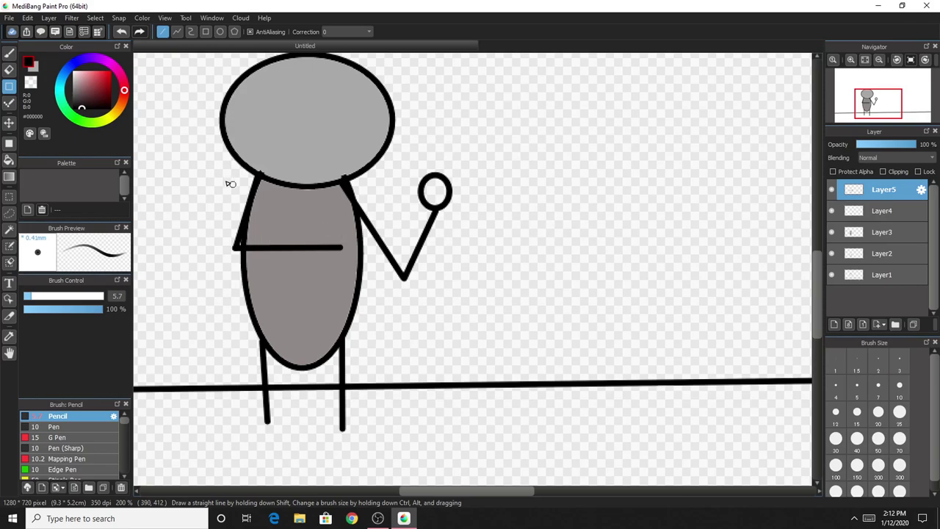
click(66, 107)
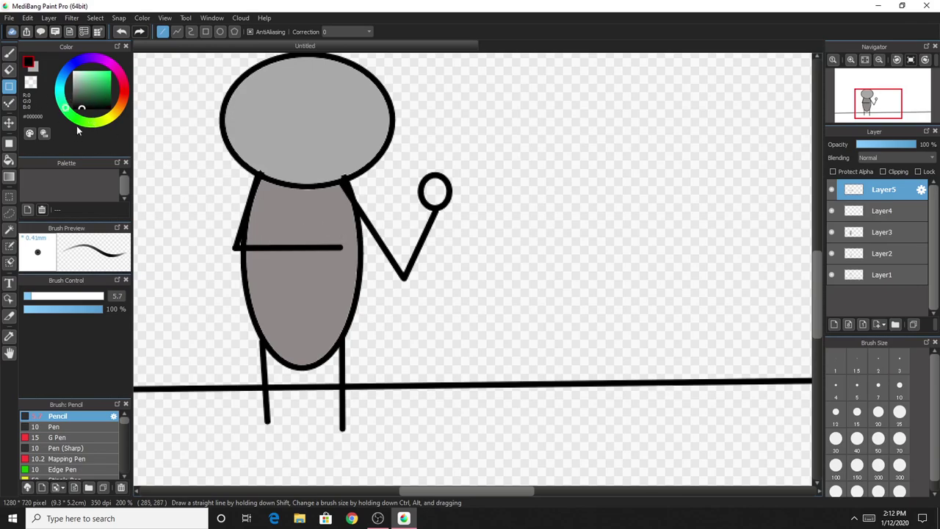
click(73, 108)
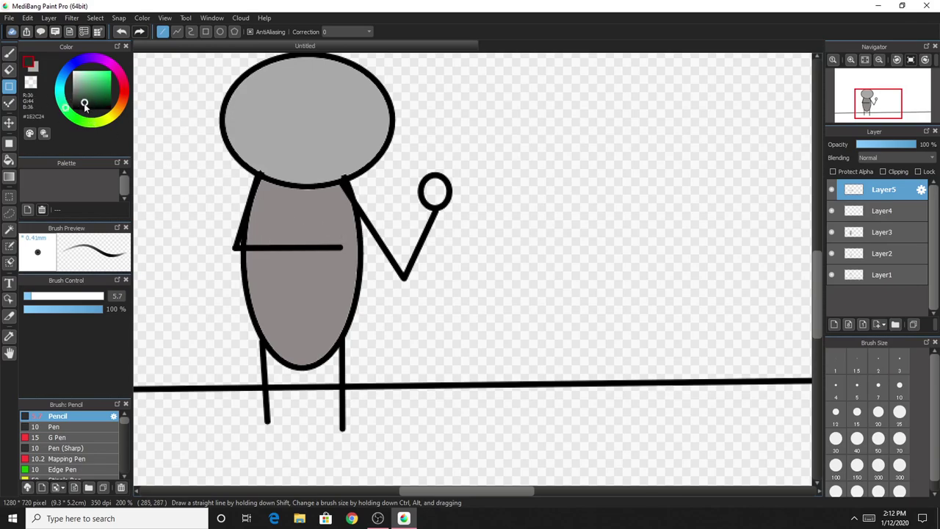
click(223, 32)
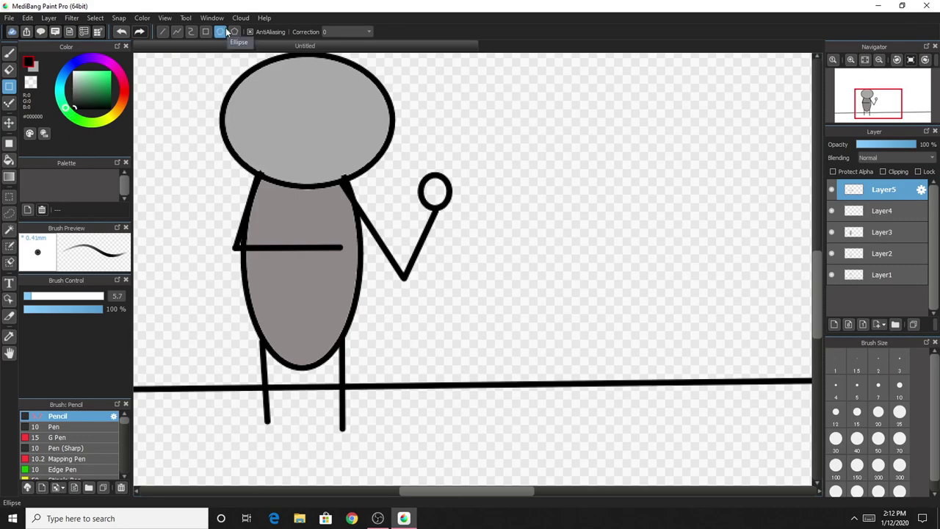
drag(339, 235, 360, 255)
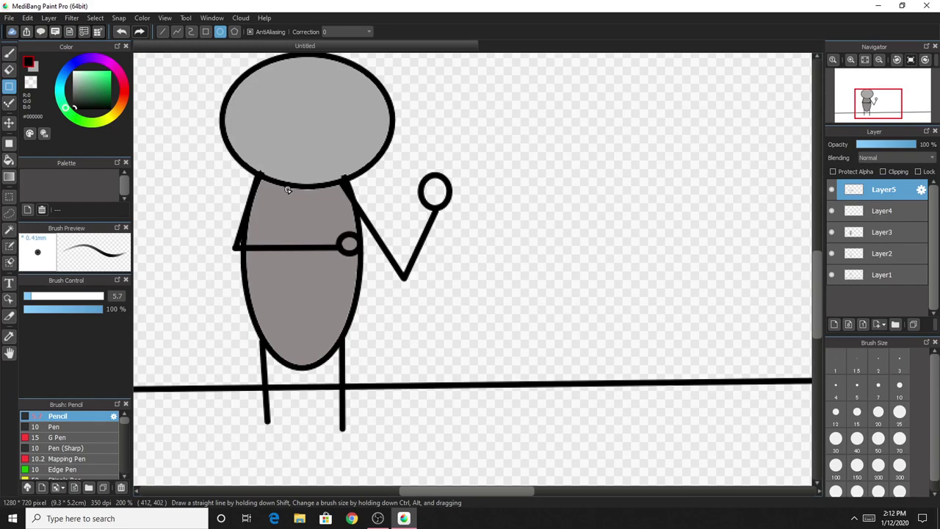
On a new layer, fill the raised hand circle with the body's grey sampled by eyedropper
click(833, 324)
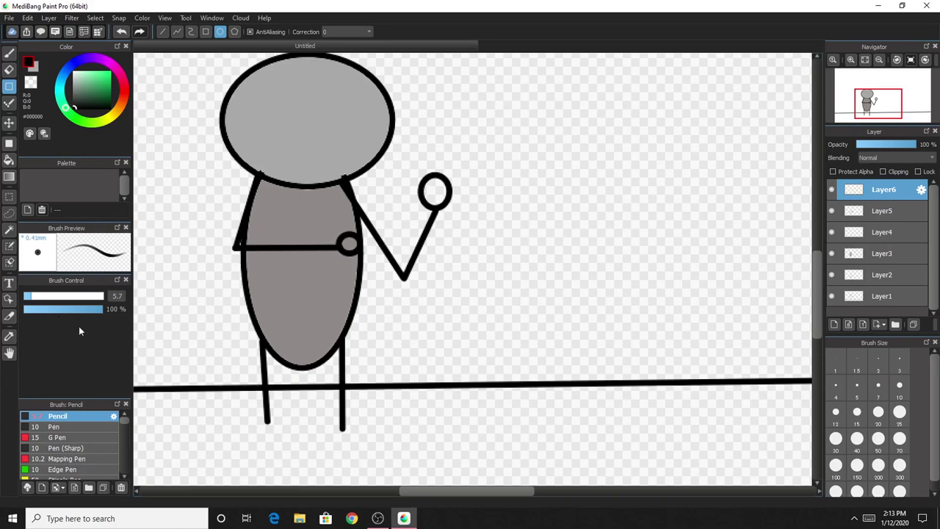
click(10, 336)
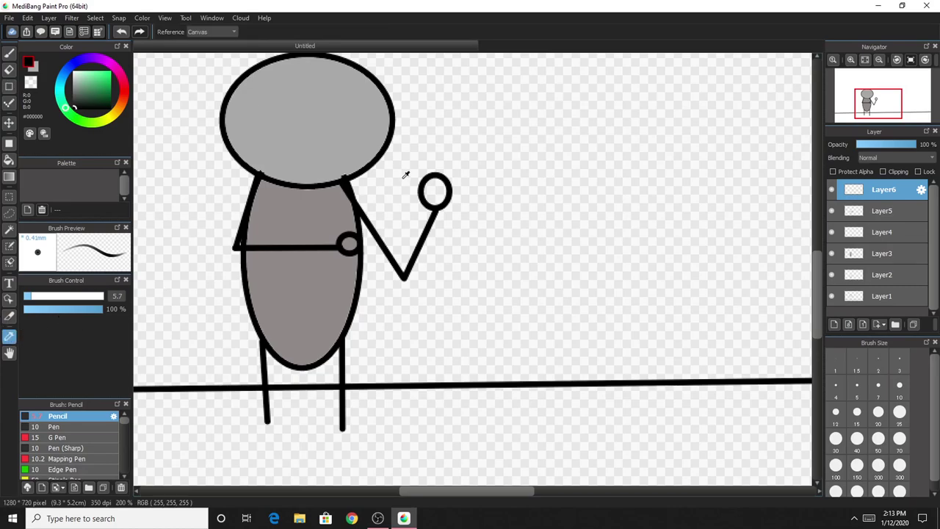
click(312, 256)
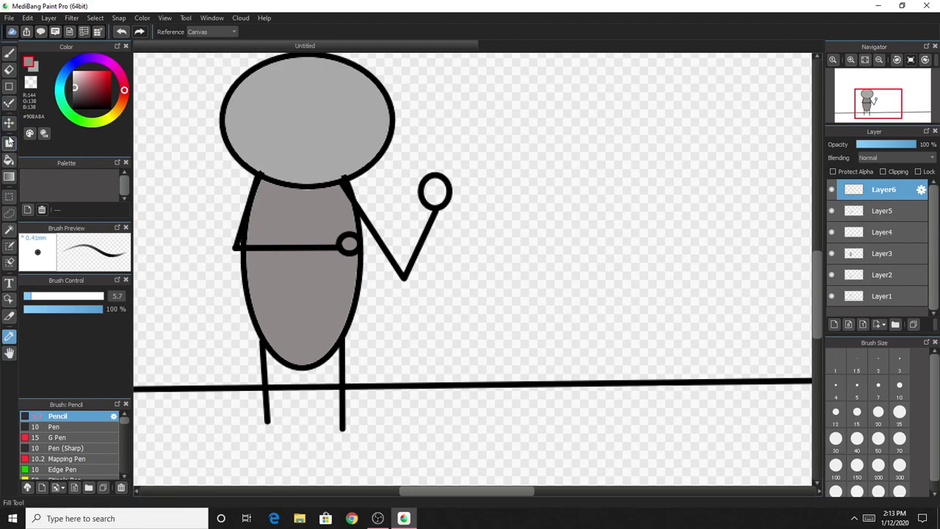
click(9, 159)
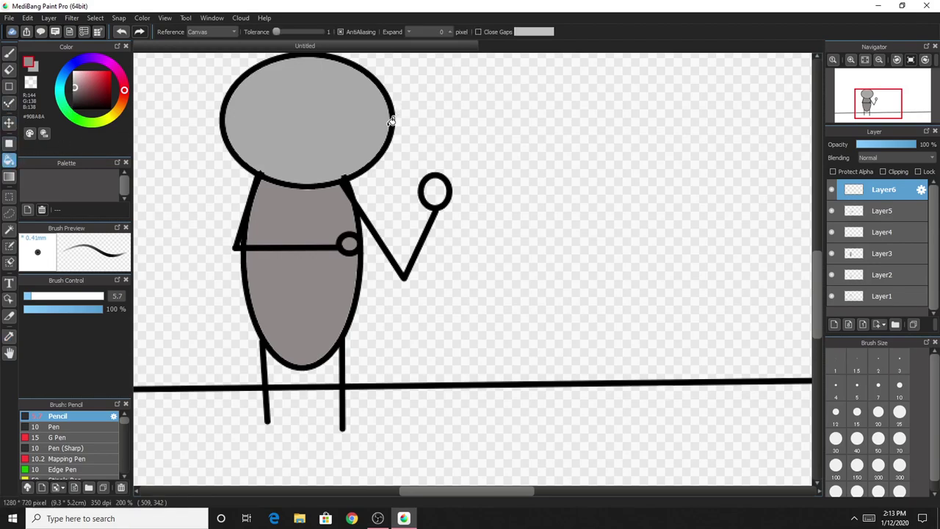
click(435, 190)
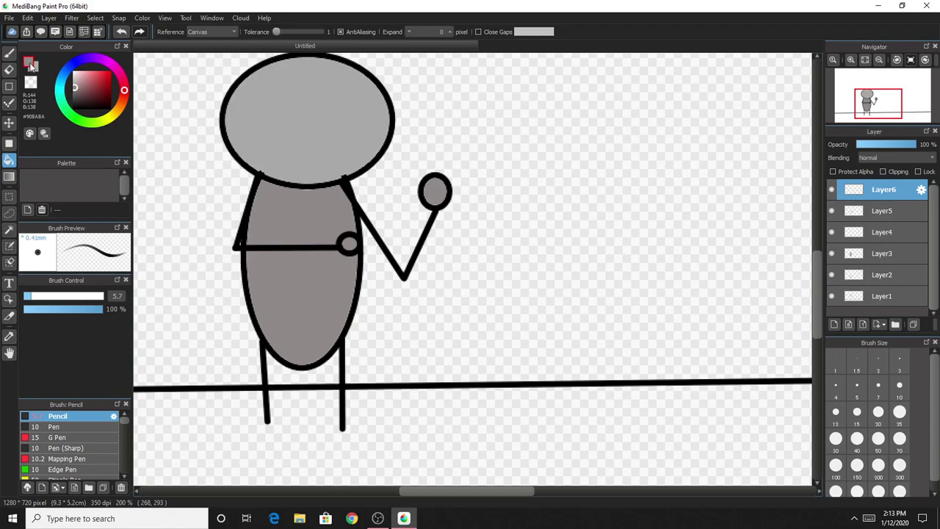
click(9, 53)
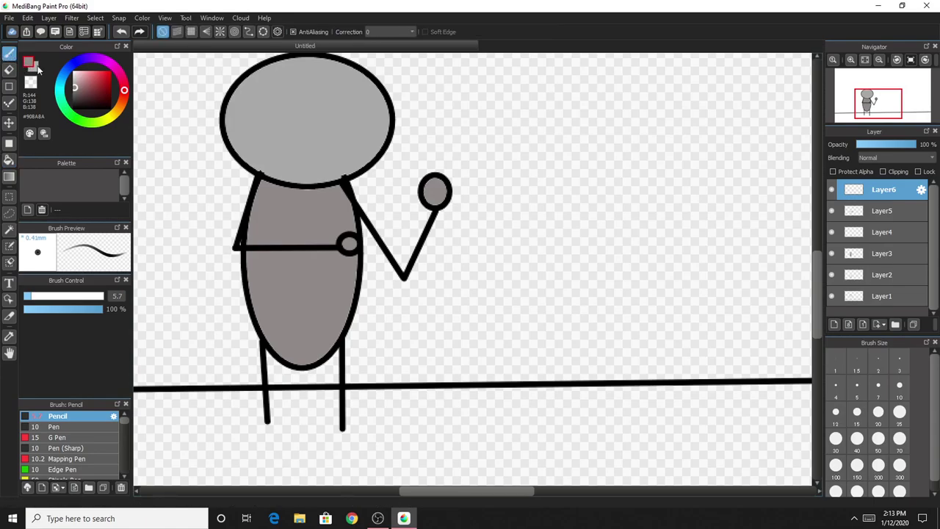
Move Layer6 to the bottom of the layer stack
scroll(470, 396, down, 1)
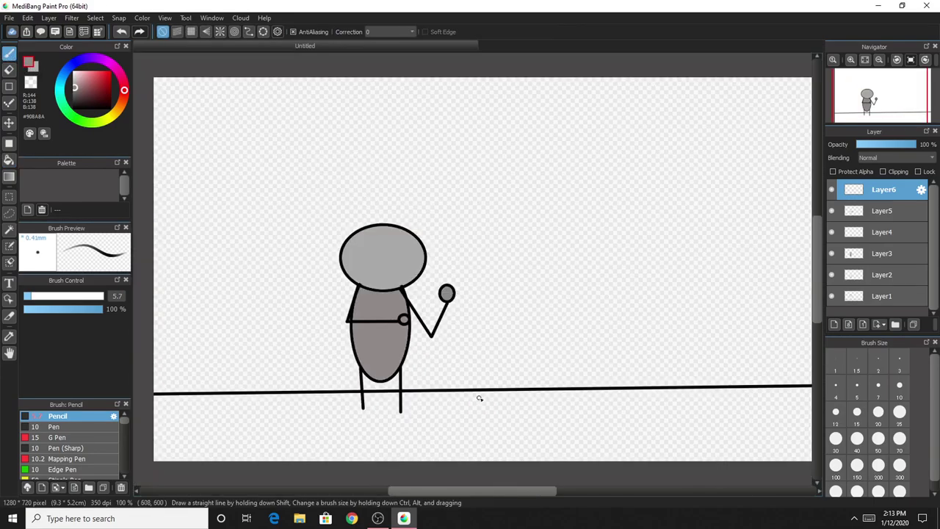
scroll(507, 401, down, 1)
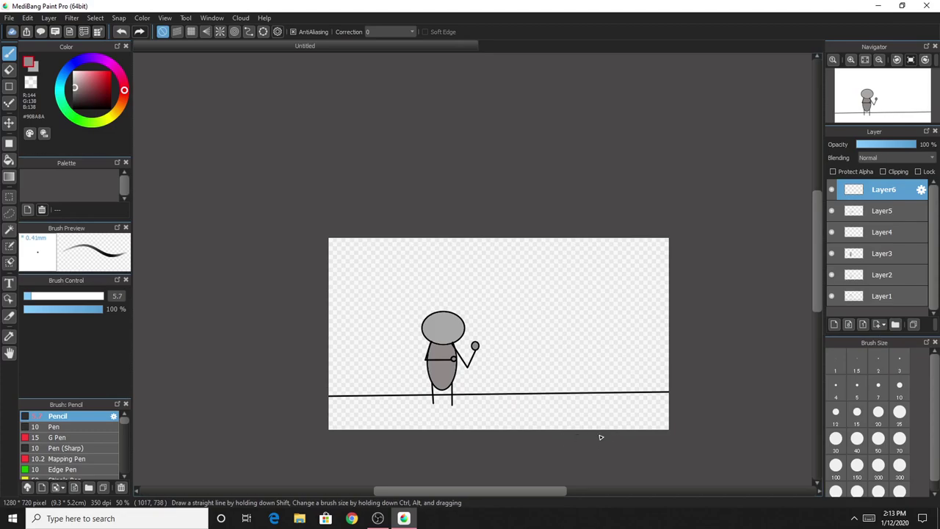
scroll(646, 443, up, 1)
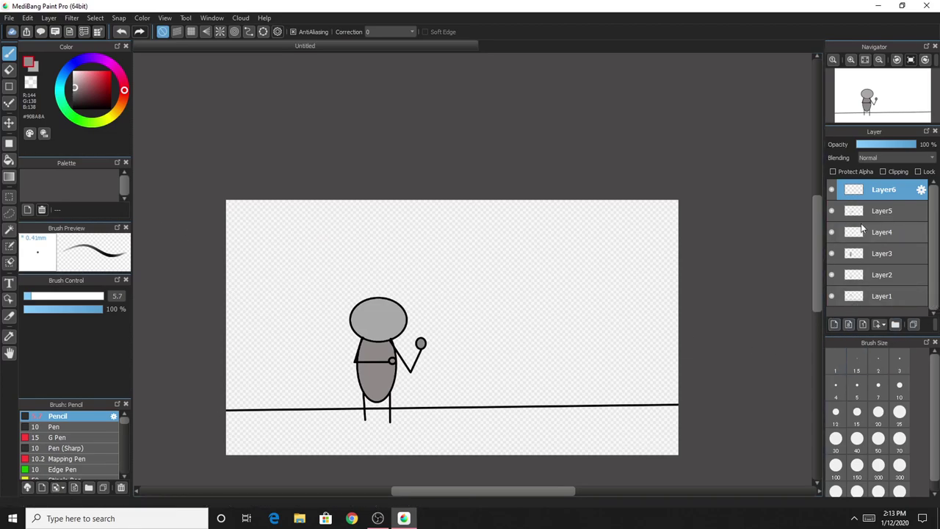
mouse_move(880, 197)
mouse_down()
mouse_move(882, 326)
mouse_move(884, 309)
mouse_up()
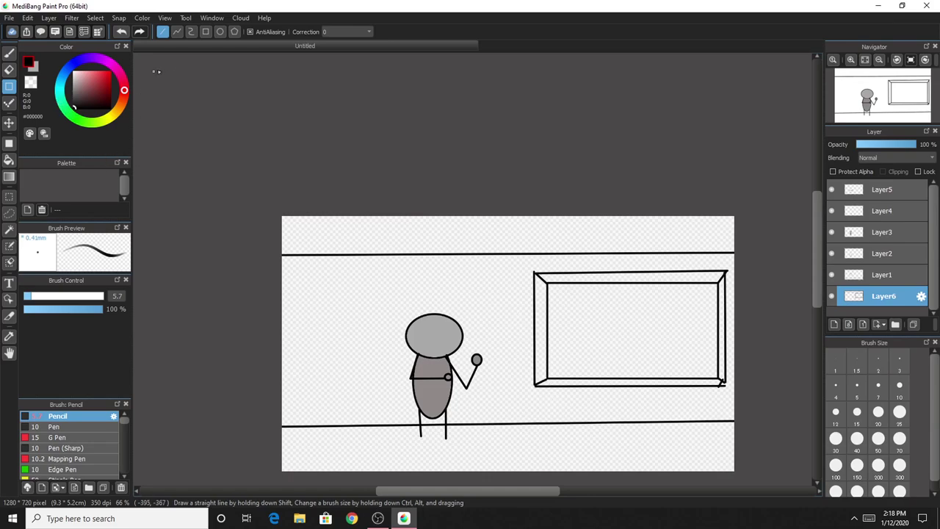
Draw a wide cabinet rectangle below the TV frame, crossing the floor line
click(206, 32)
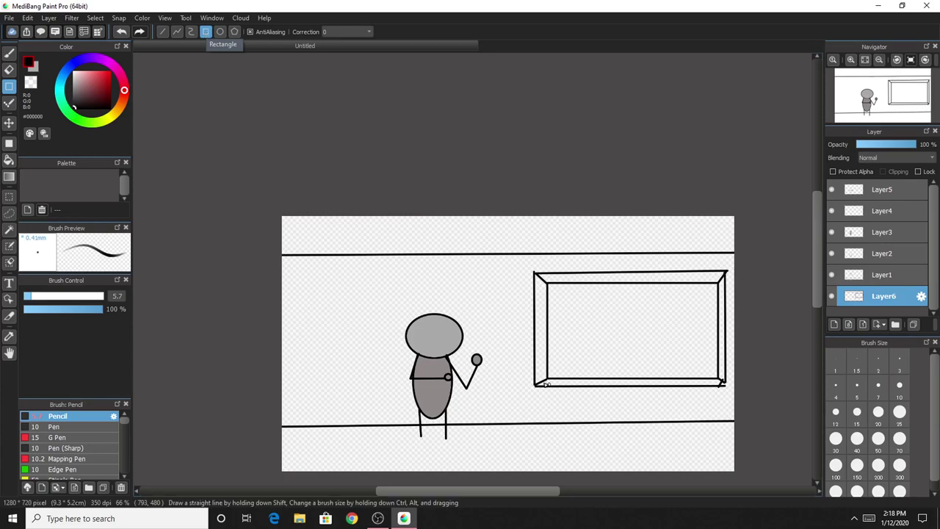
mouse_move(575, 399)
mouse_down()
mouse_move(732, 418)
mouse_move(740, 445)
mouse_up()
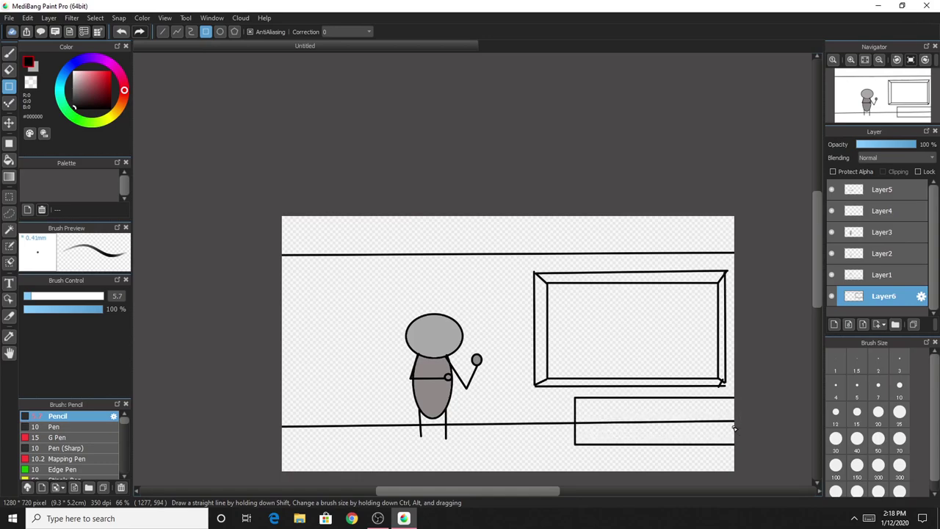
click(9, 67)
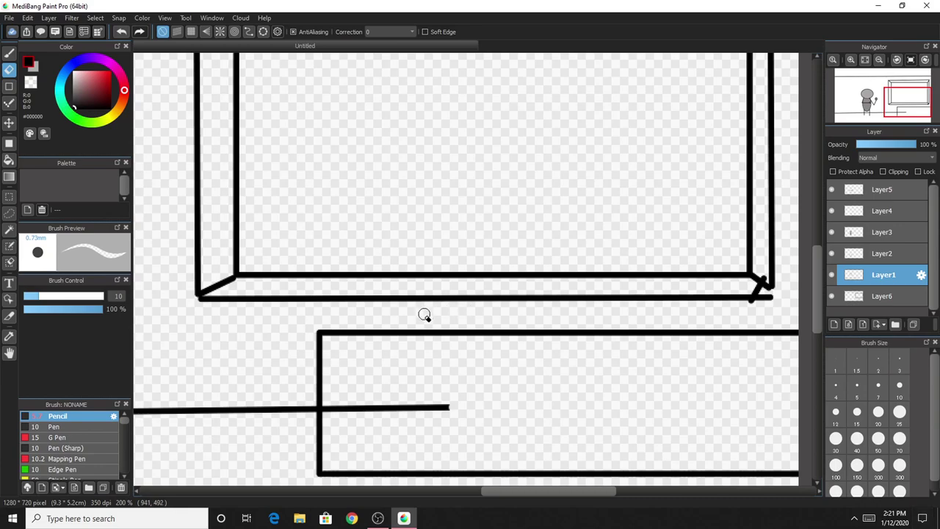
Erase the floor line inside the cabinet and draw left and right drawer rectangles
mouse_move(431, 406)
mouse_down()
mouse_move(399, 399)
mouse_move(393, 387)
mouse_move(388, 414)
mouse_move(374, 399)
mouse_move(366, 416)
mouse_move(350, 405)
mouse_move(338, 418)
mouse_move(330, 397)
mouse_move(331, 418)
mouse_up()
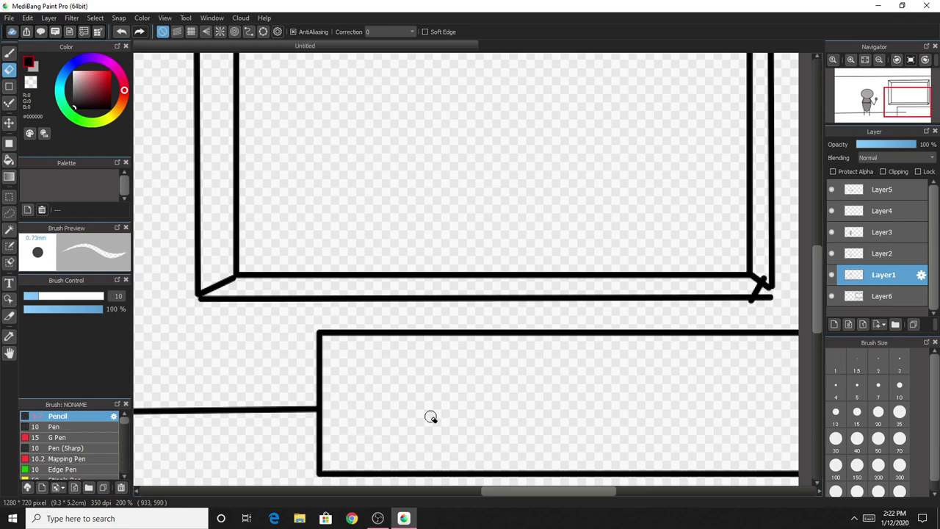
click(8, 86)
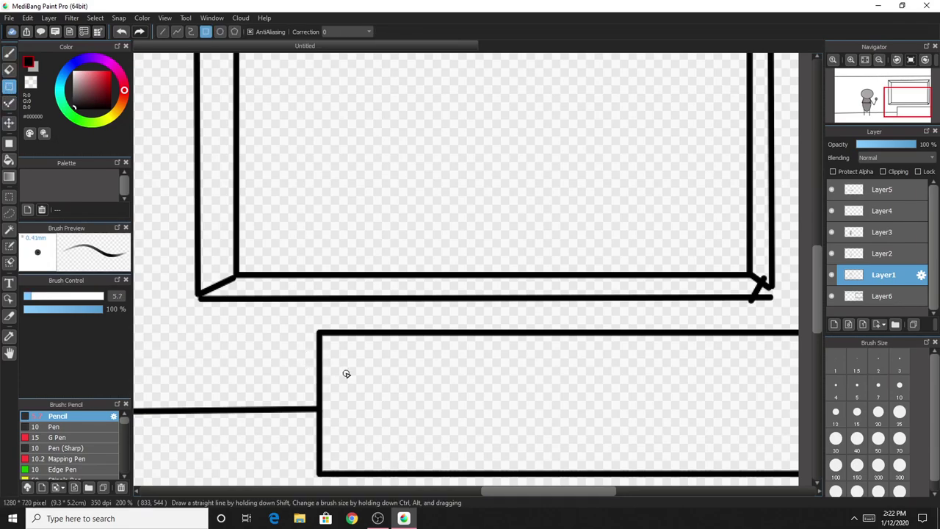
mouse_move(335, 378)
mouse_down()
mouse_move(491, 381)
mouse_move(521, 429)
mouse_up()
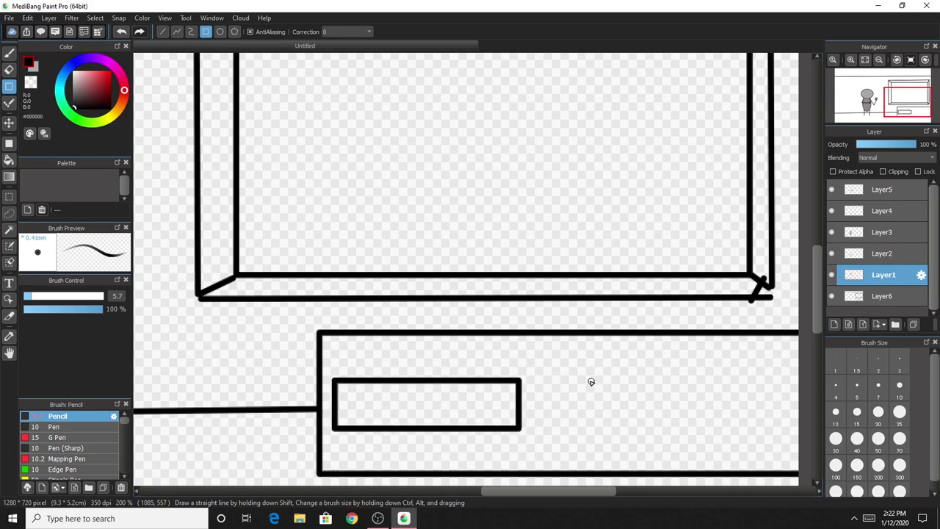
mouse_move(567, 379)
mouse_down()
mouse_move(713, 375)
mouse_move(783, 395)
mouse_move(802, 432)
mouse_up()
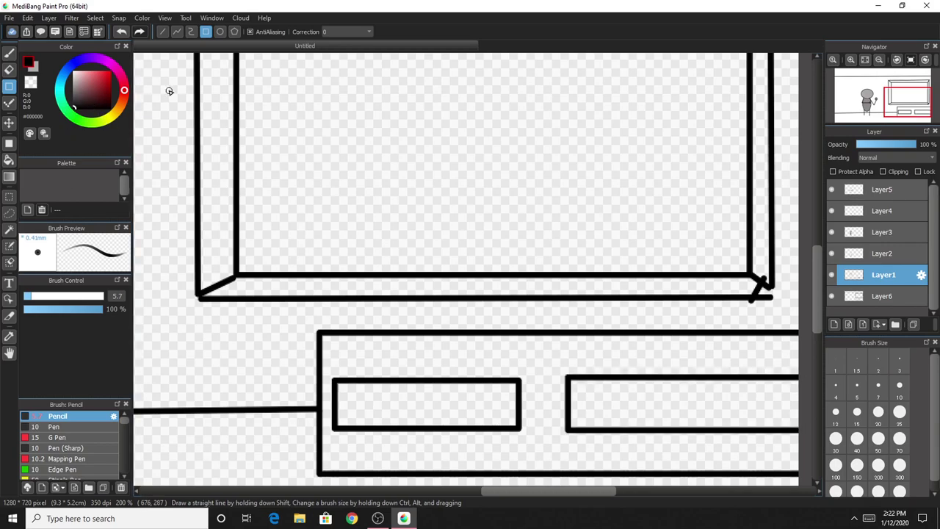
Add a round ellipse knob at the left end of each drawer, undoing misdrawn knobs
click(221, 32)
drag(339, 386, 346, 403)
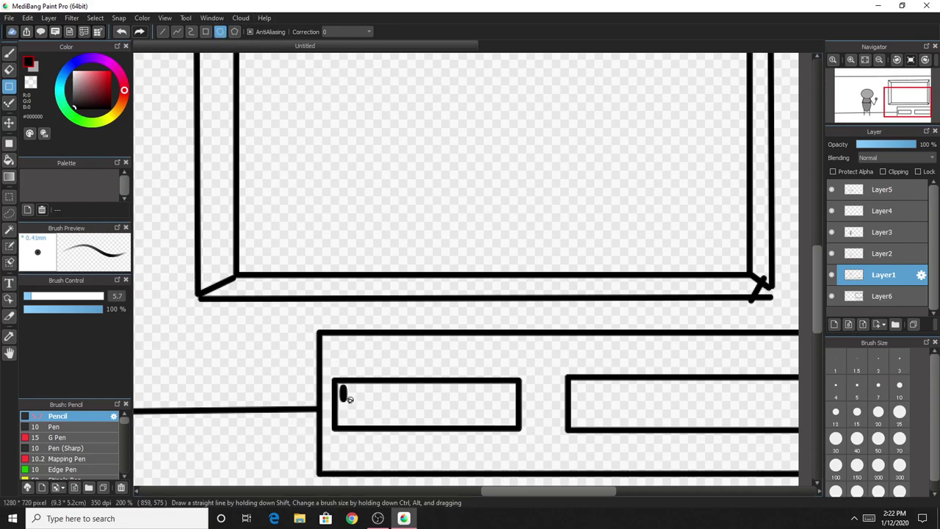
click(120, 34)
drag(343, 389, 371, 409)
mouse_move(474, 390)
mouse_down()
mouse_move(507, 398)
mouse_move(507, 417)
mouse_up()
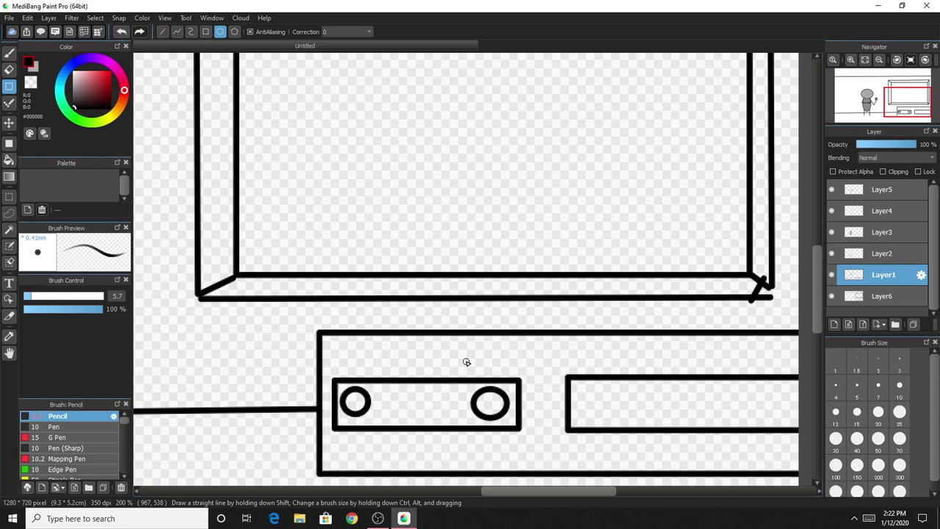
click(118, 32)
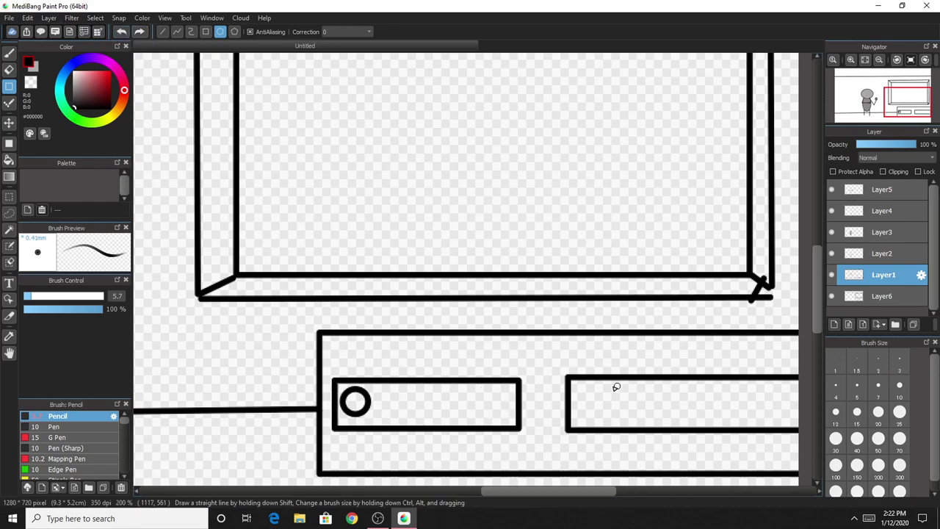
drag(585, 390, 619, 422)
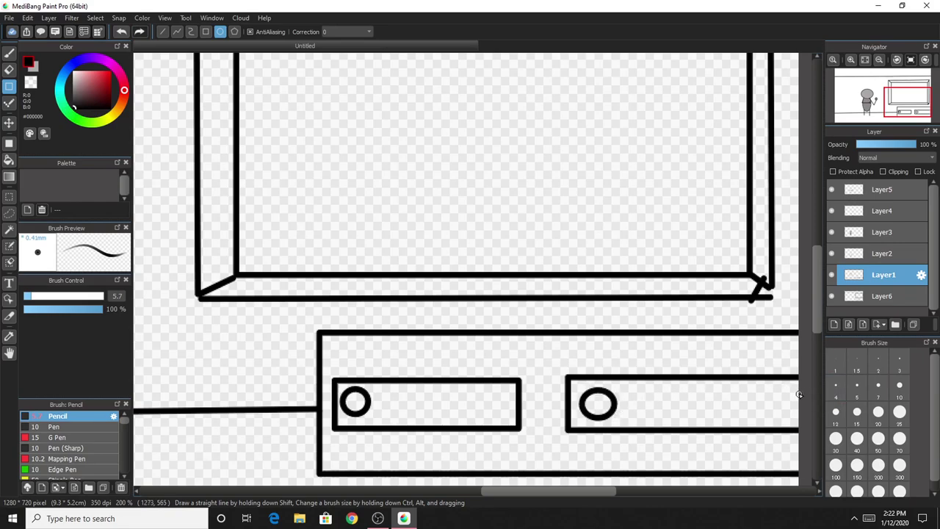
Add a knob at the right drawer's right end, then fill the TV screen grey and the cabinet dark brown
mouse_move(807, 391)
mouse_down()
mouse_move(785, 397)
mouse_move(785, 423)
mouse_up()
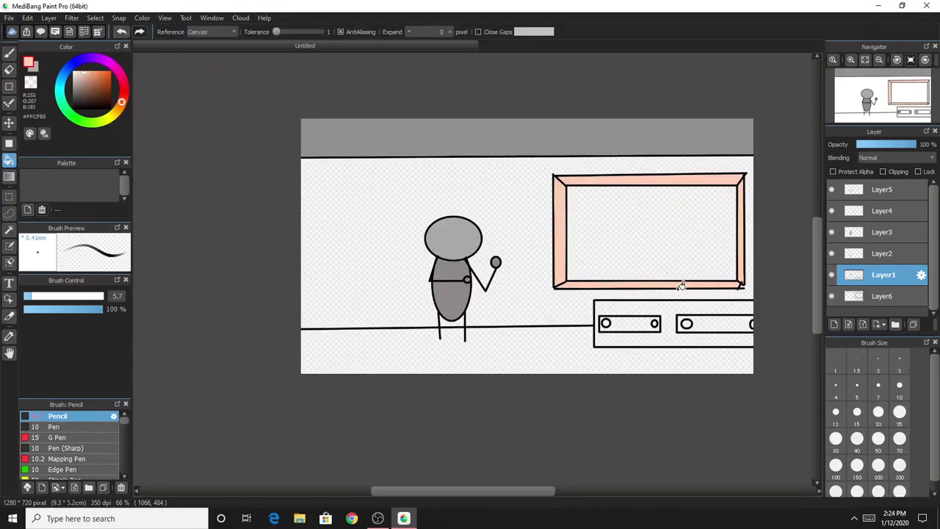
drag(81, 109, 68, 88)
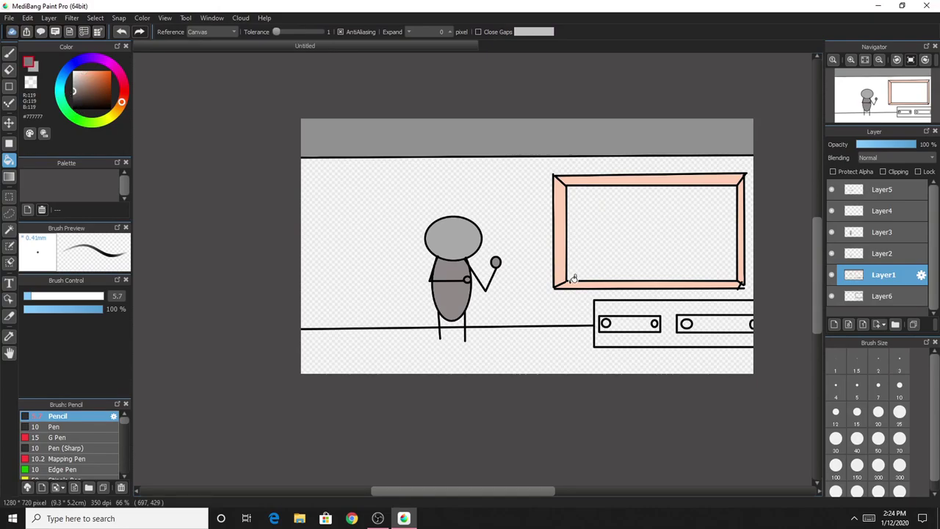
click(601, 219)
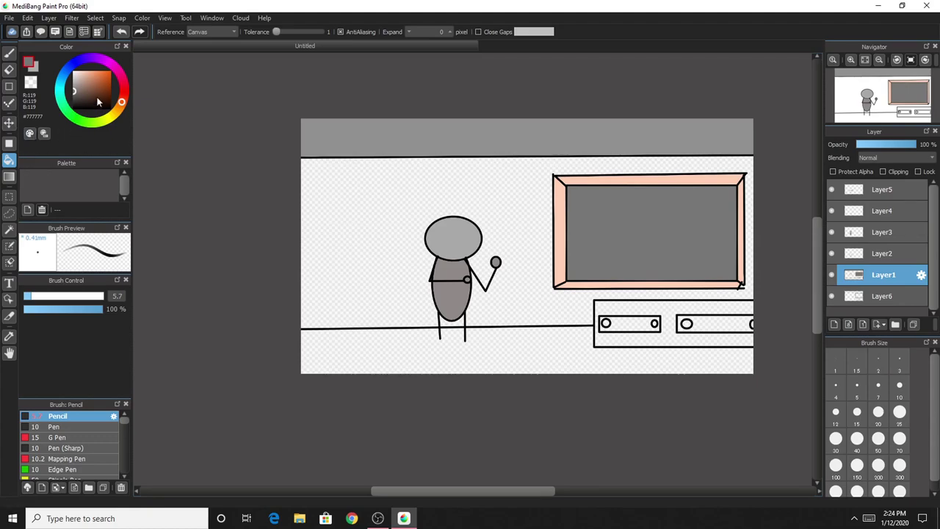
mouse_move(97, 101)
mouse_down()
mouse_move(99, 80)
mouse_move(101, 94)
mouse_up()
click(665, 332)
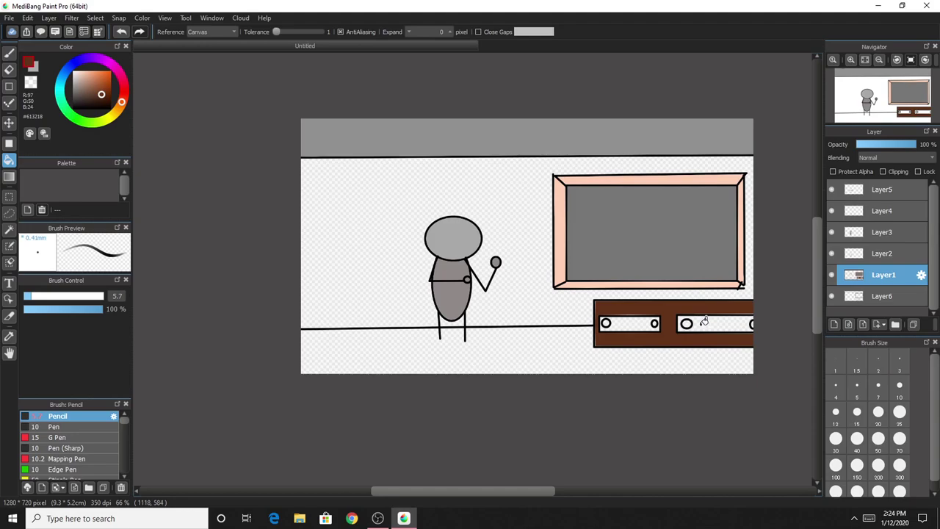
Fill both drawers light salmon, the floor grey and the wall a pale colour
drag(102, 94, 93, 77)
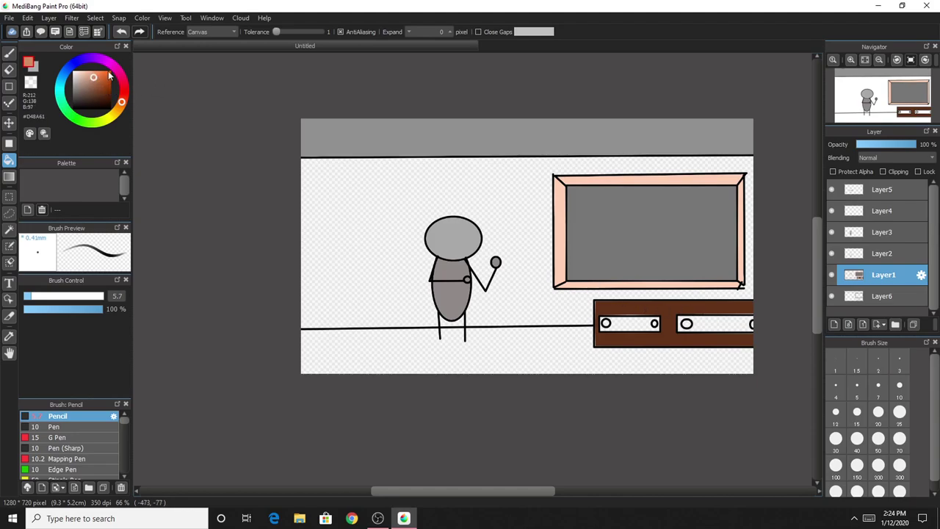
click(716, 323)
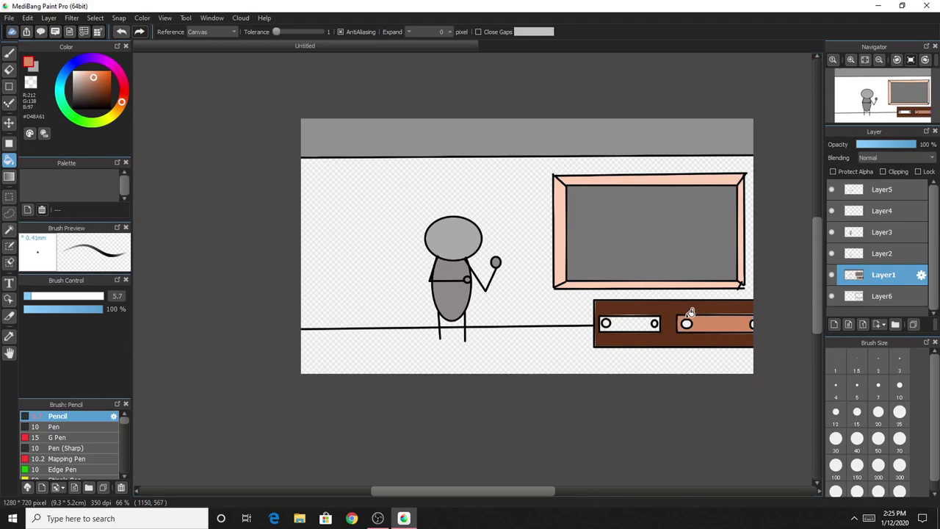
click(642, 317)
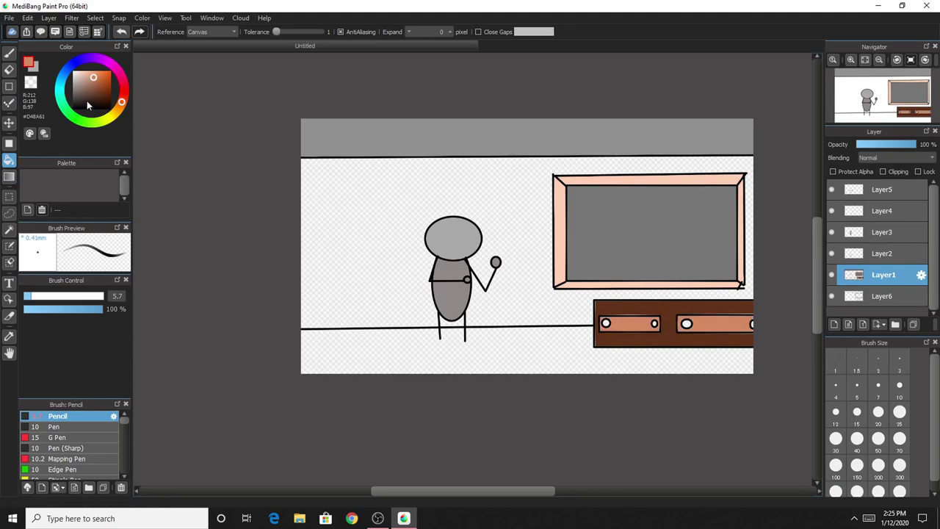
drag(82, 100, 62, 88)
click(509, 349)
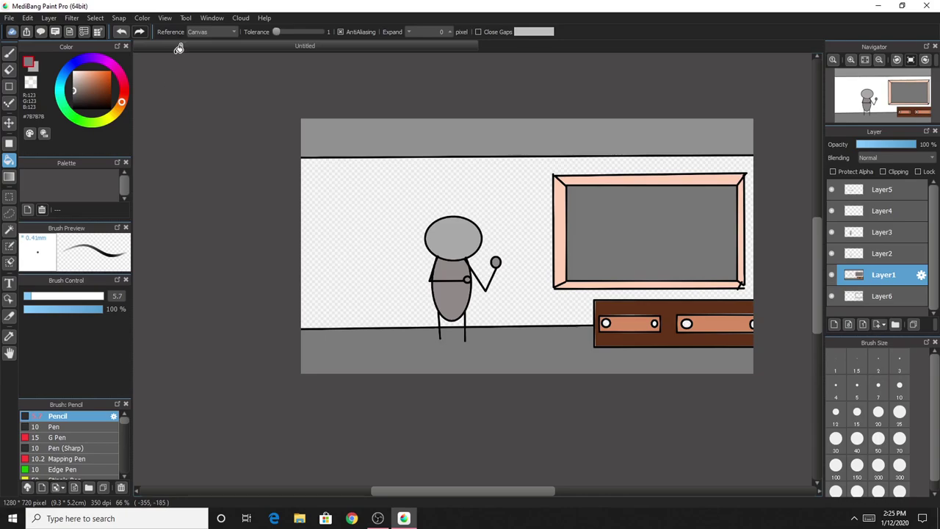
click(79, 80)
drag(78, 79, 74, 68)
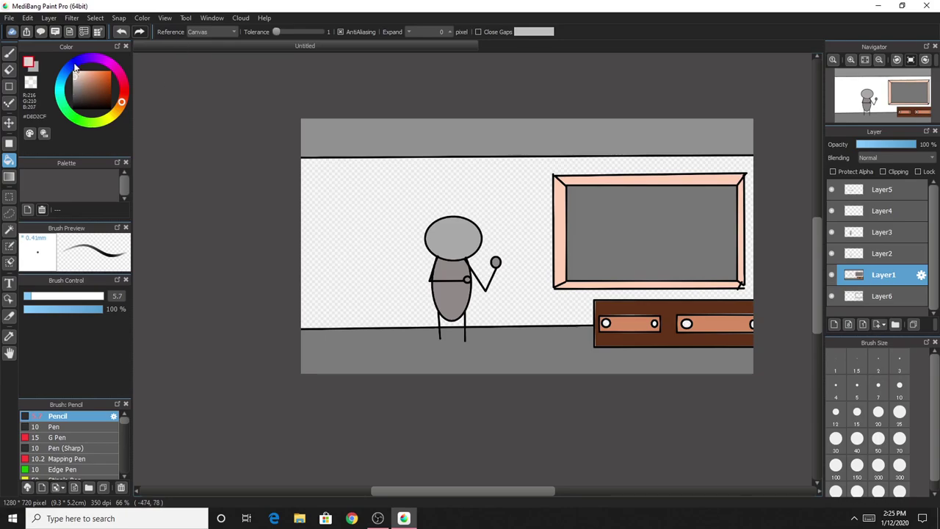
click(379, 279)
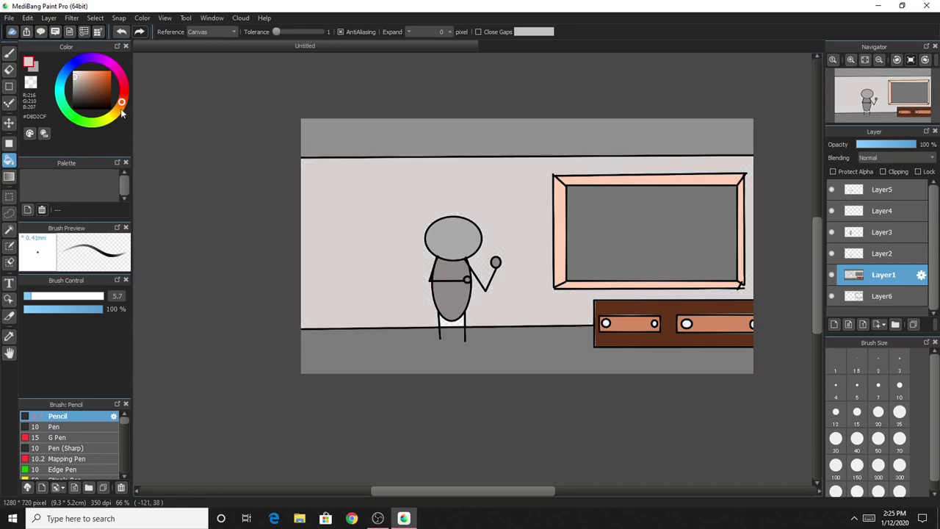
Switch to the Brush tool with pure white (#FFFFFF) as the drawing colour
click(9, 53)
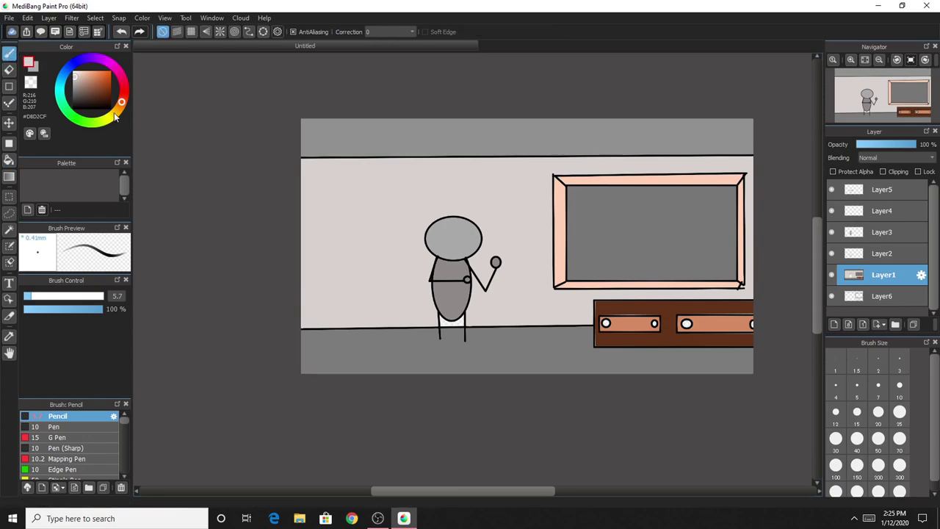
drag(93, 101, 73, 73)
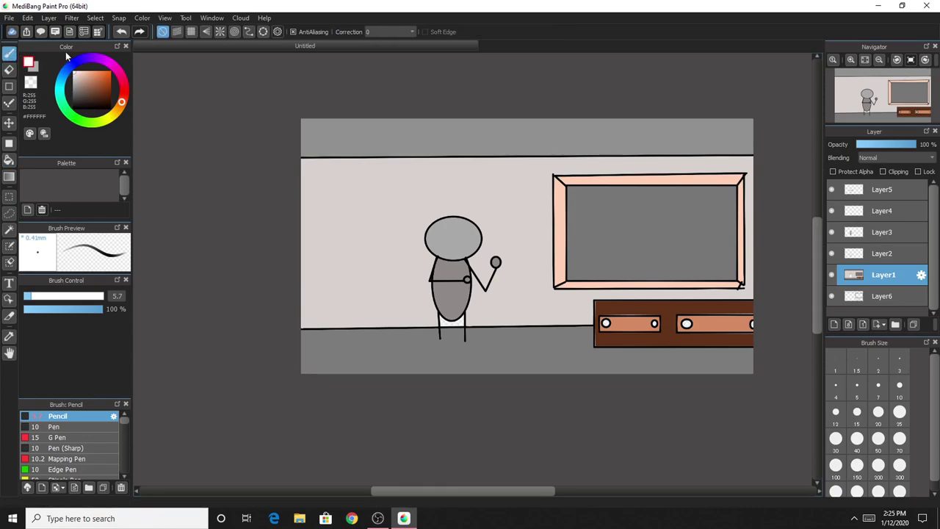